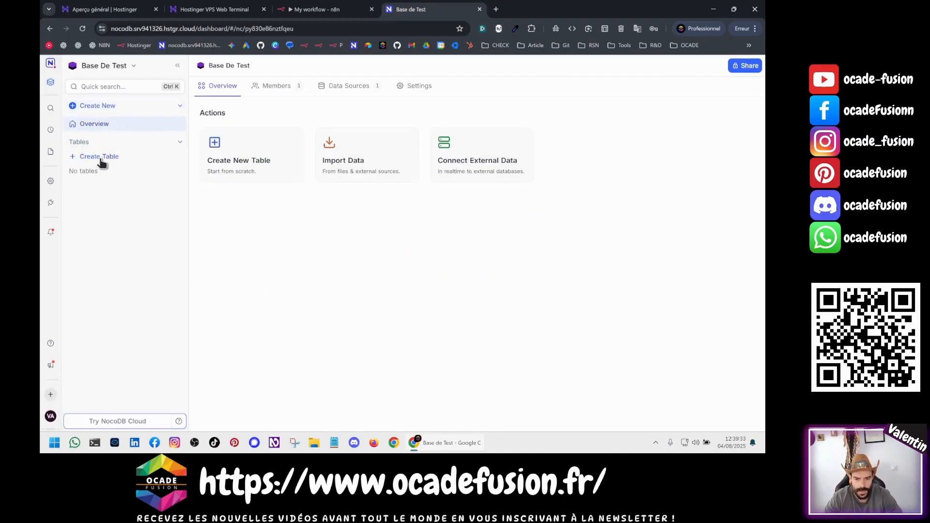
Create a new table named Clients from scratch in the Base De Test base.
left_click(228, 168)
type("Clie")
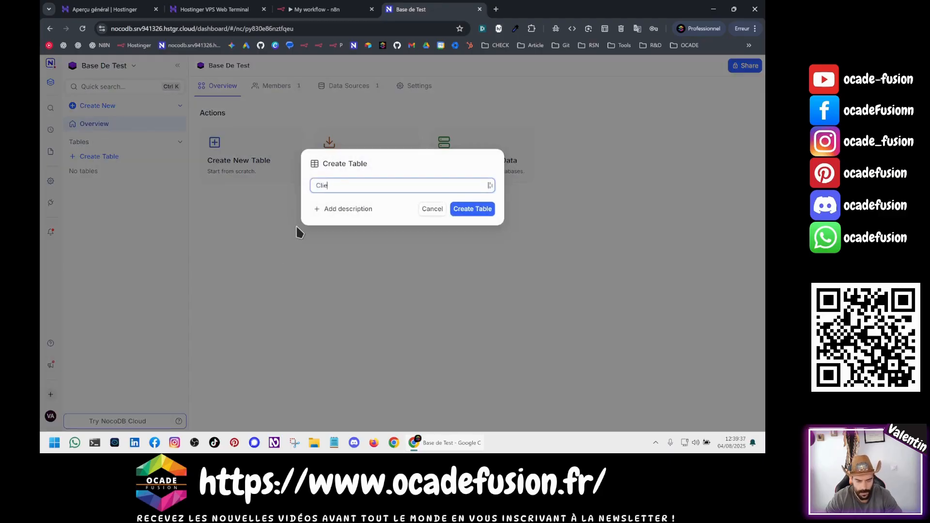
left_click(465, 208)
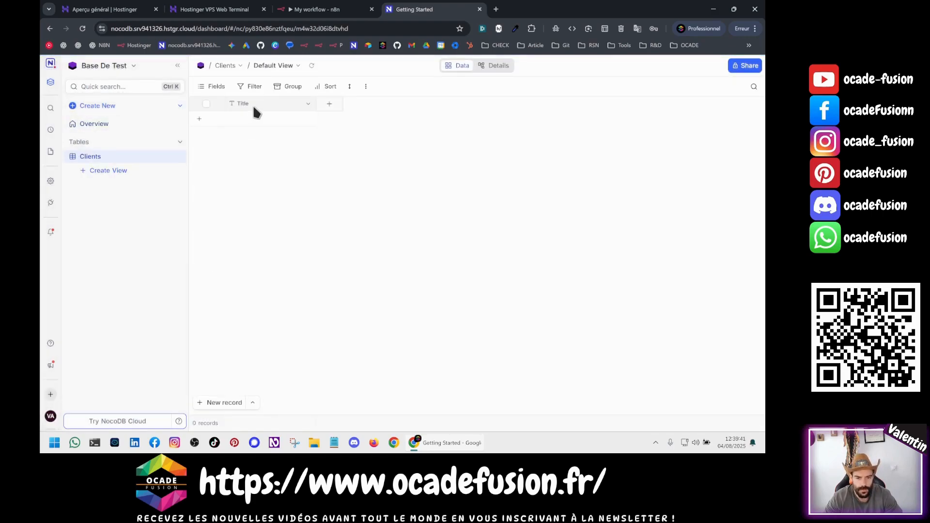
Add a single line text field named Nom with the description "Nom du client" to the Clients table.
left_click(330, 107)
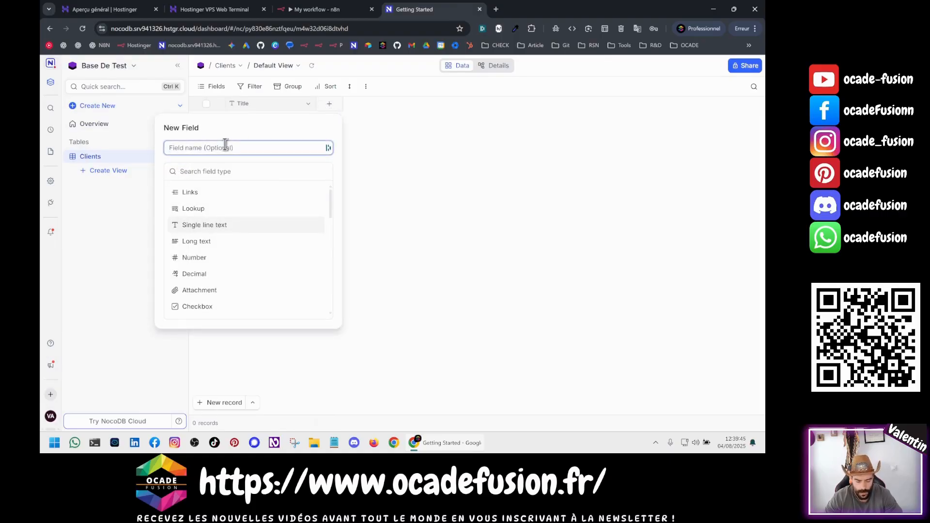
type("text")
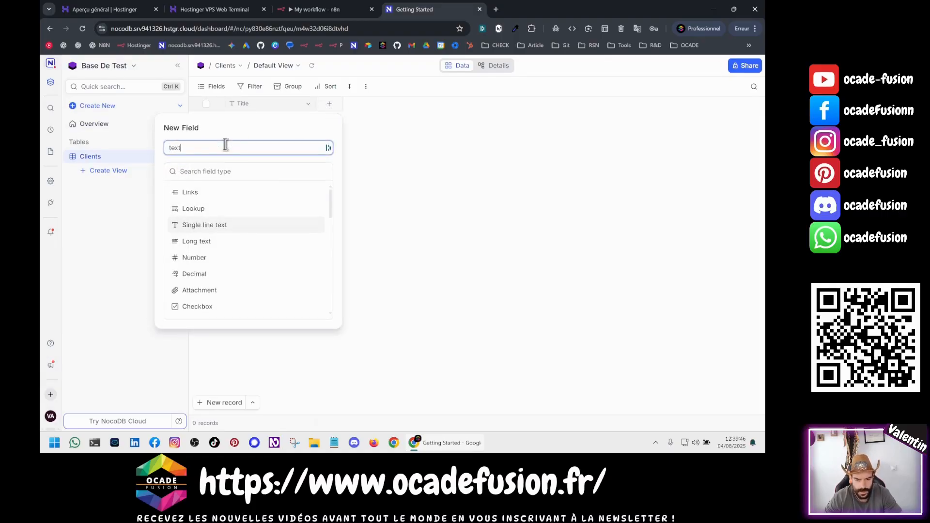
left_click(193, 224)
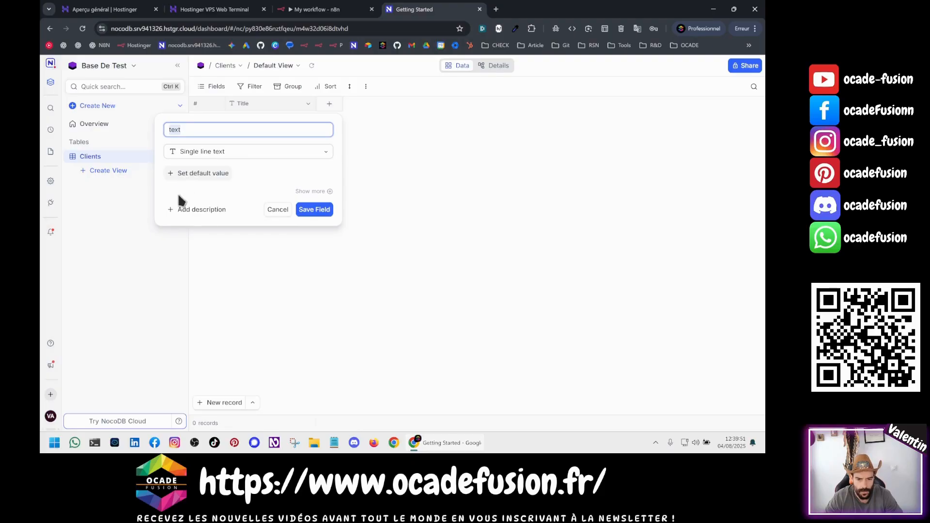
left_click(190, 210)
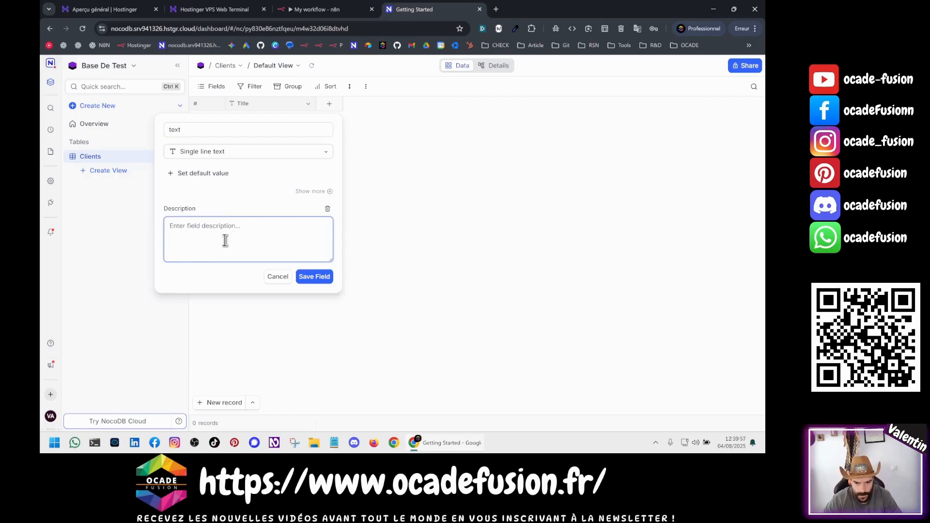
left_click(188, 133)
key("BackSpace")
type("Nom")
left_click(214, 240)
type("No")
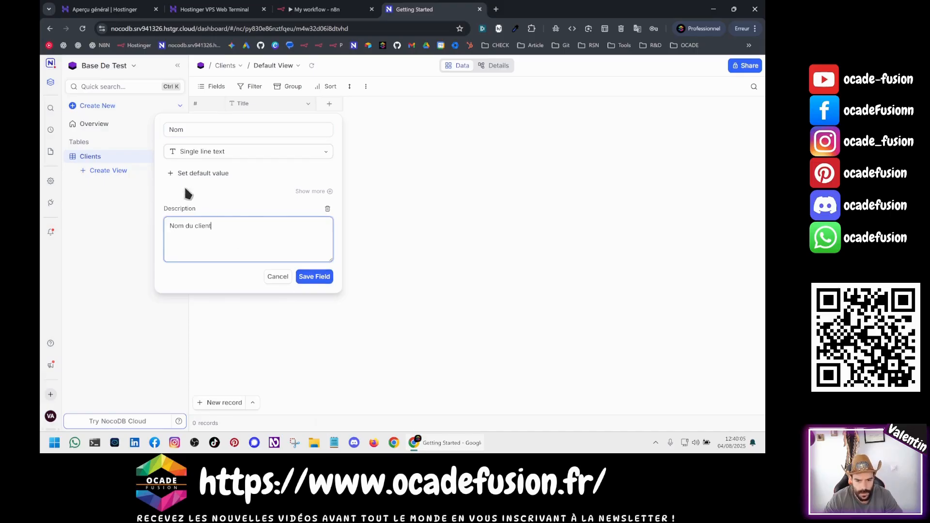
left_click(304, 276)
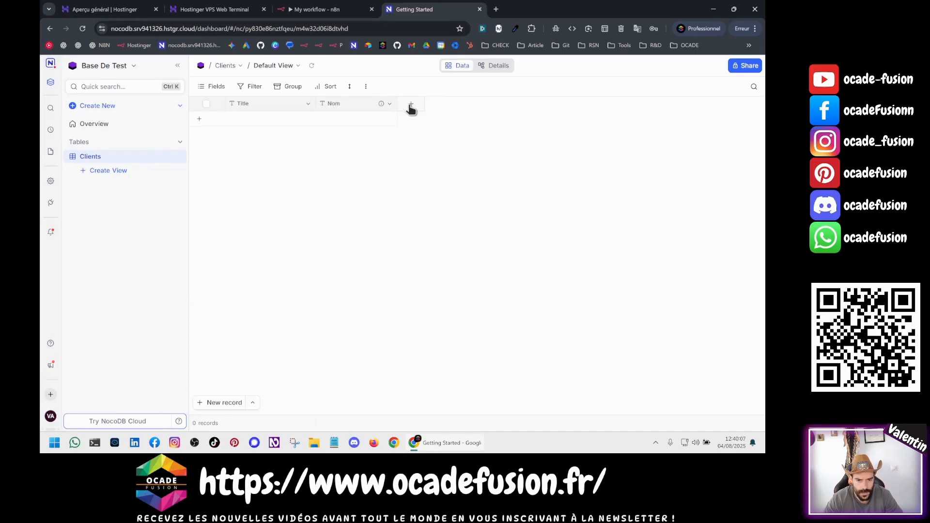
Add a single line text field named Prénom with the description "Prénom du client" to the Clients table.
left_click(411, 104)
type("Pré")
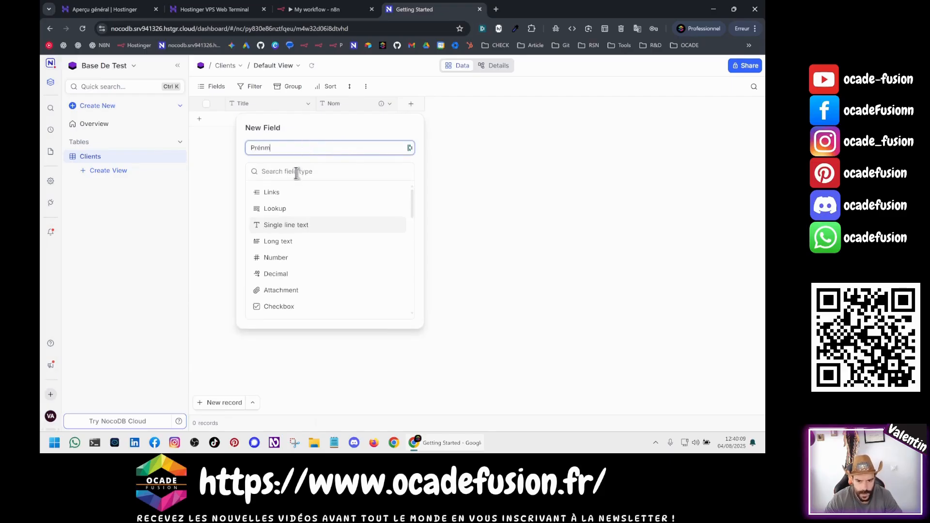
type("nm")
key("ctrl+a")
type("t")
left_click(286, 226)
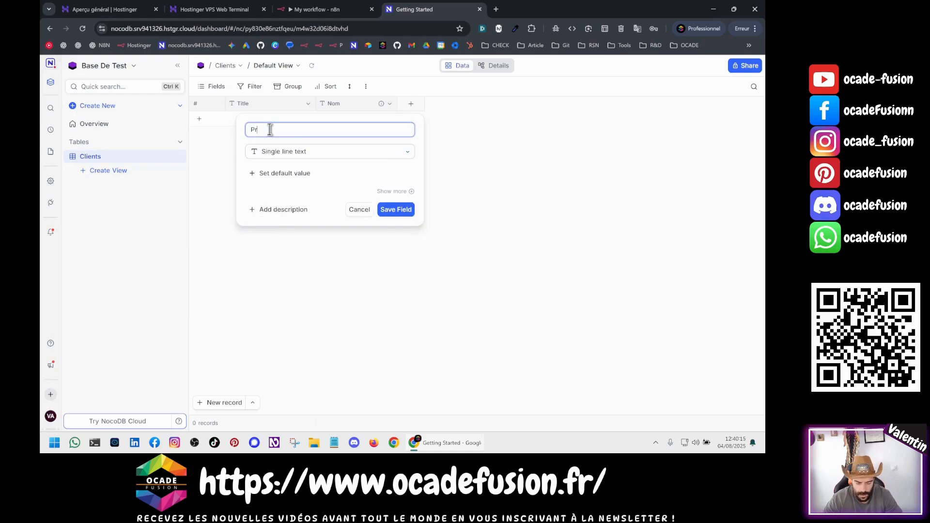
left_click(266, 210)
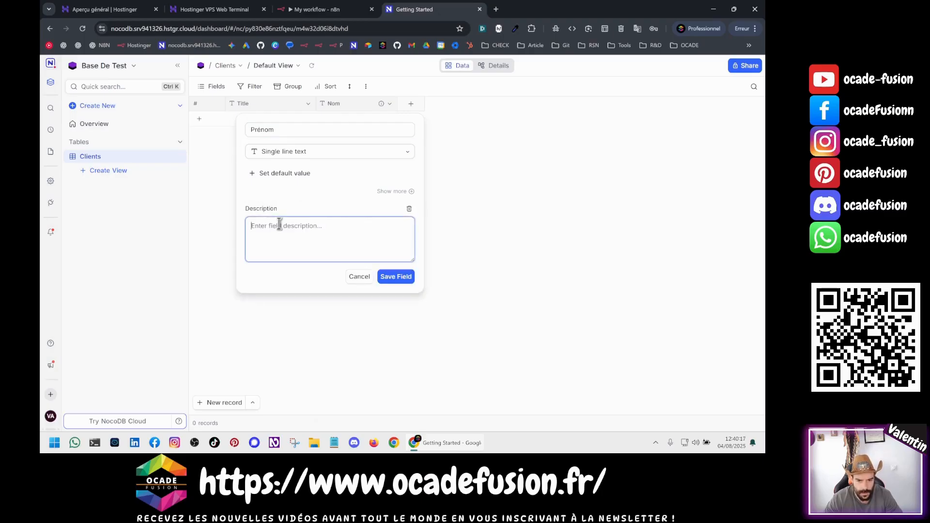
type("Prénom du clie")
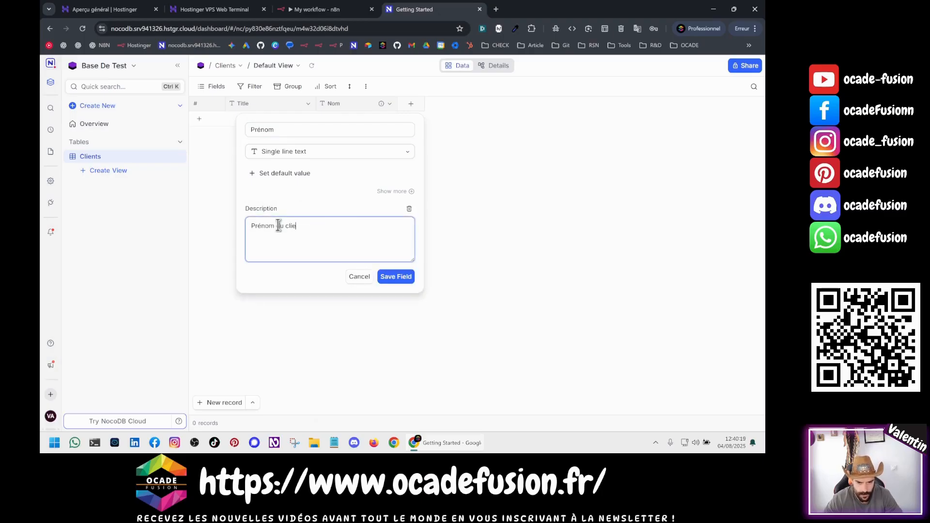
type("nt")
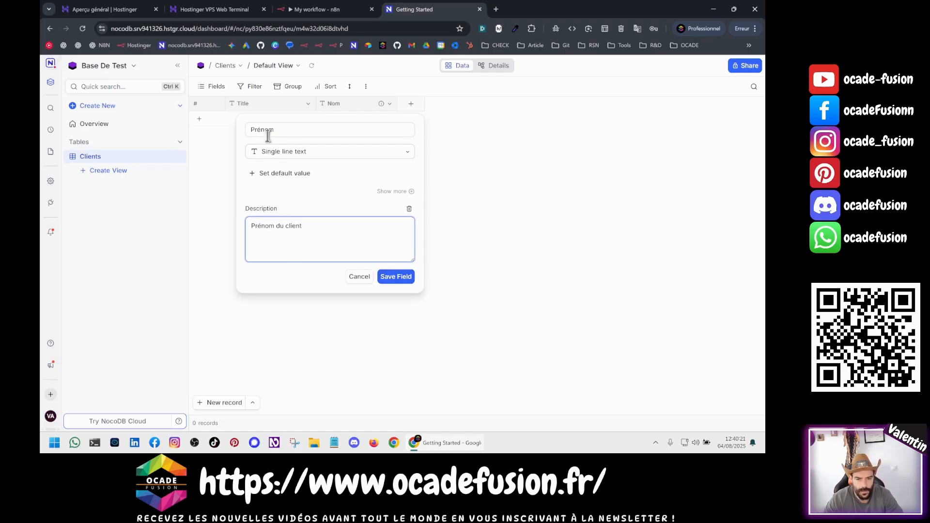
left_click_drag(275, 129, 243, 131)
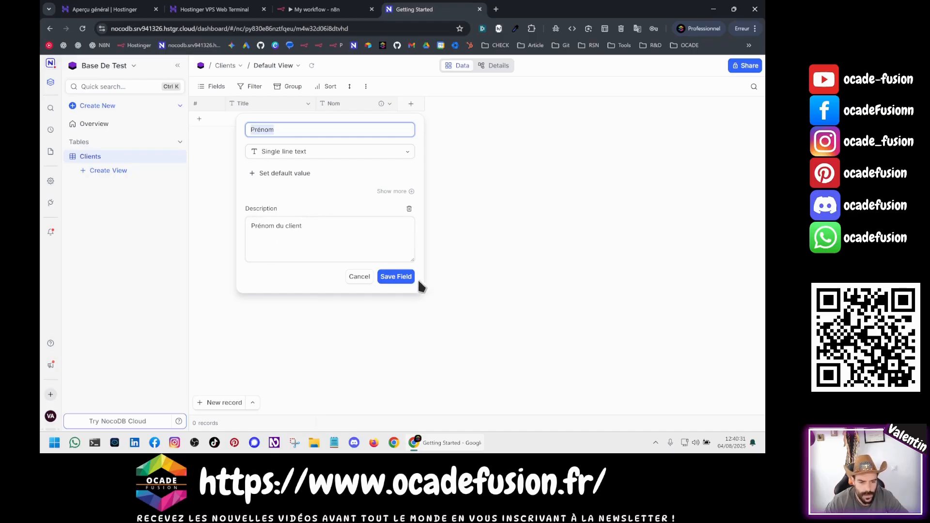
left_click(396, 276)
Add a Number field named Age to the Clients table.
mouse_move(381, 106)
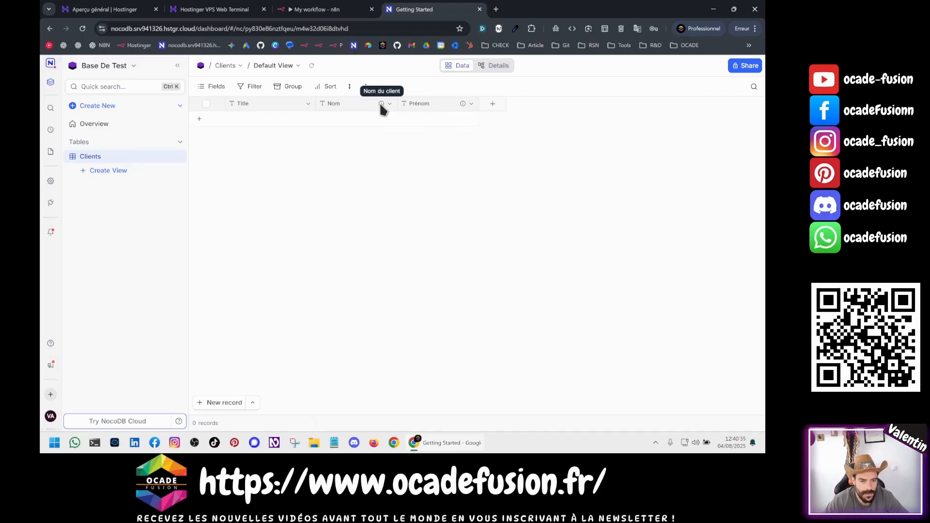
mouse_move(462, 107)
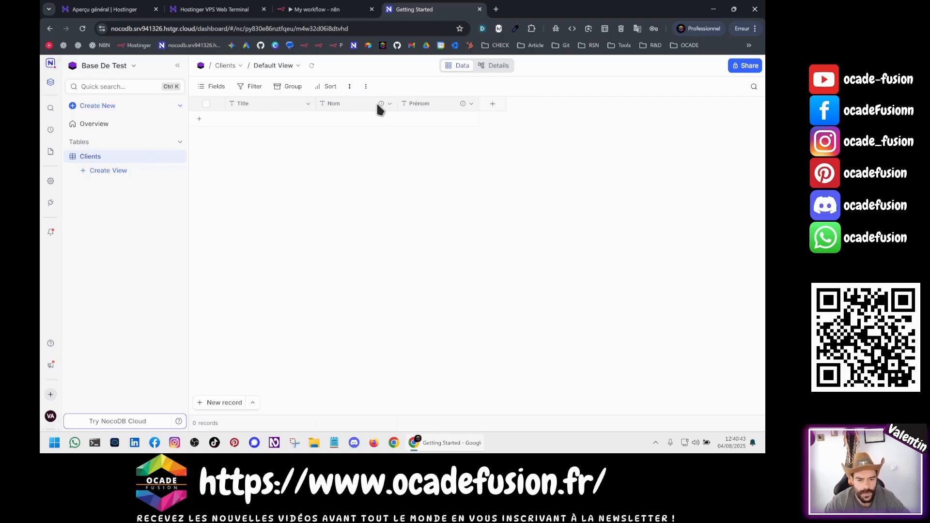
left_click(490, 108)
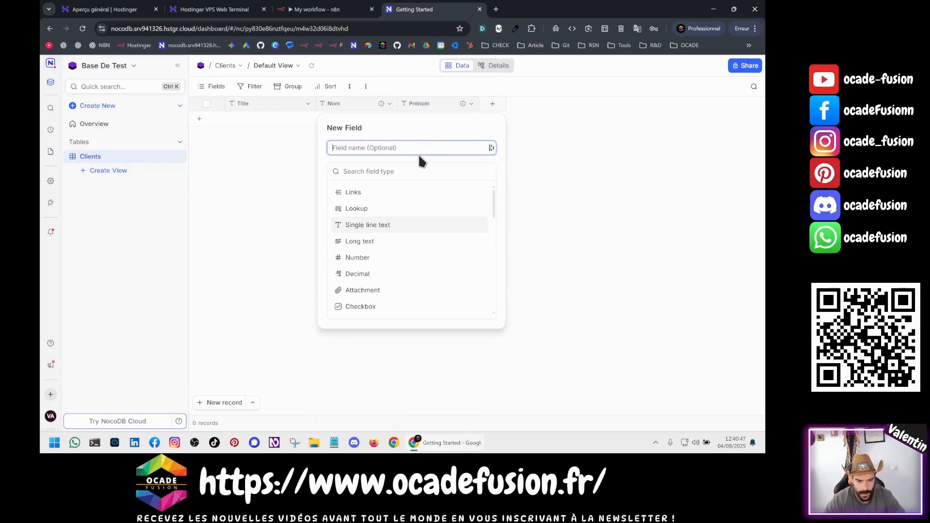
left_click(385, 175)
type("num")
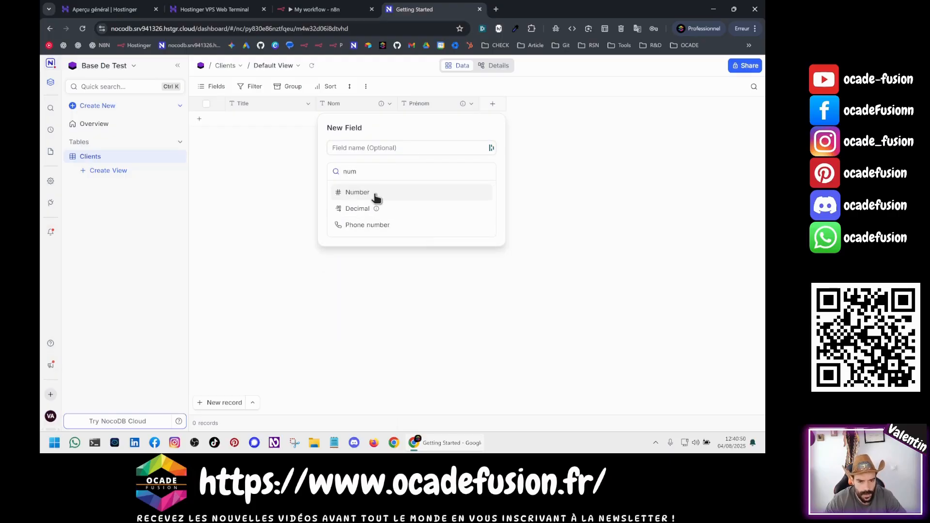
left_click(375, 194)
left_click(359, 131)
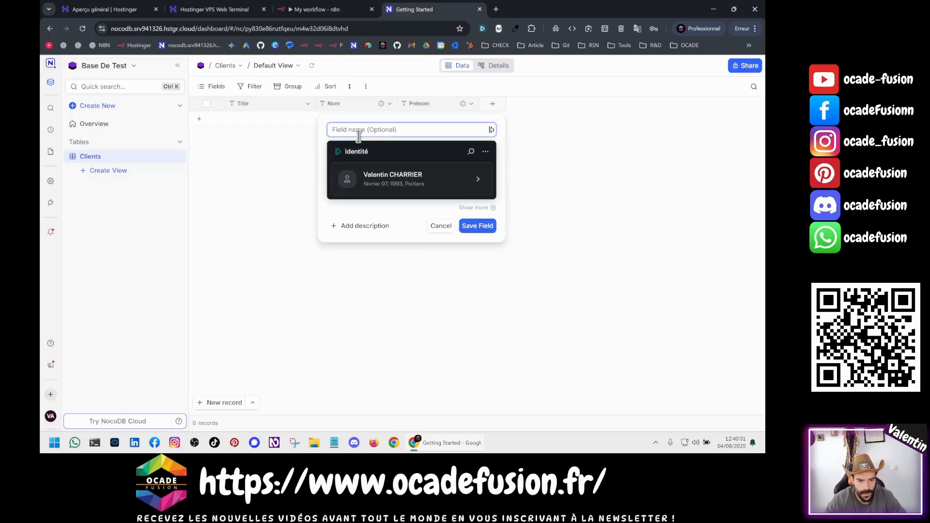
type("Age")
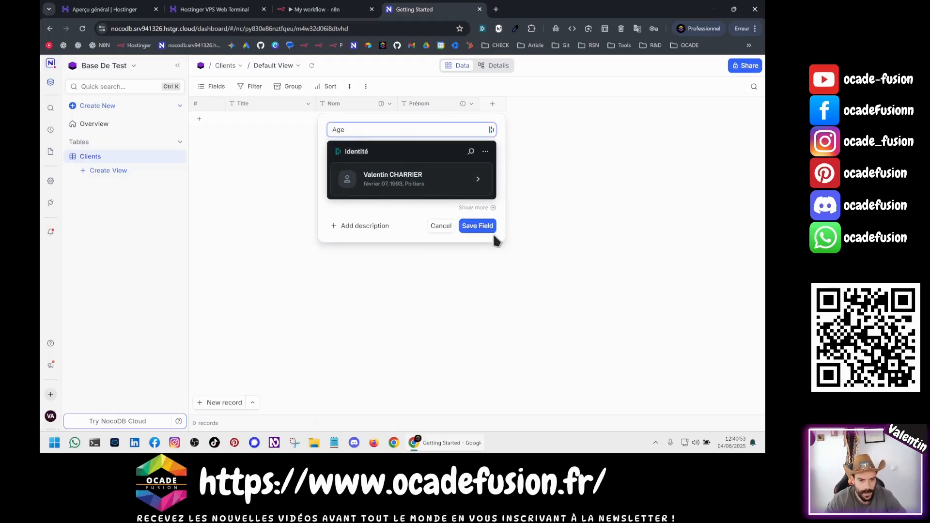
left_click(480, 232)
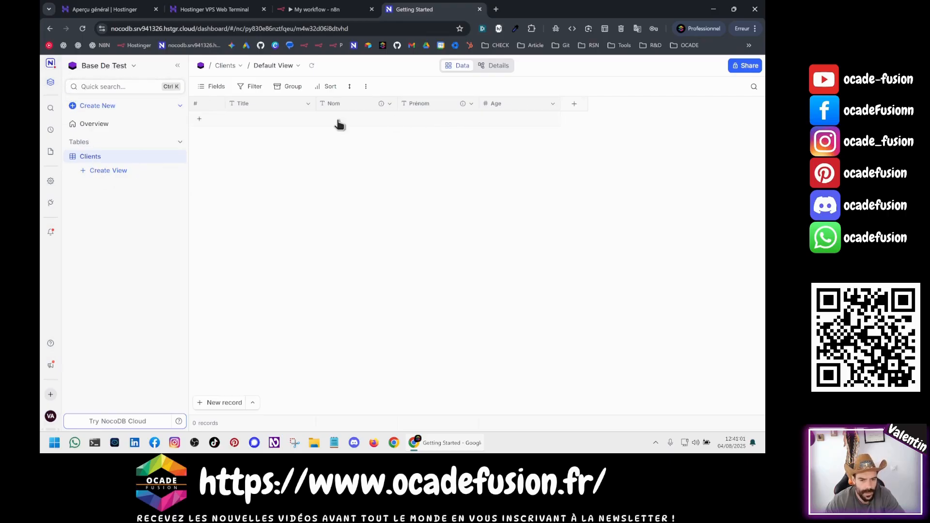
Examine the Title column's available field actions and its edit settings.
left_click(264, 107)
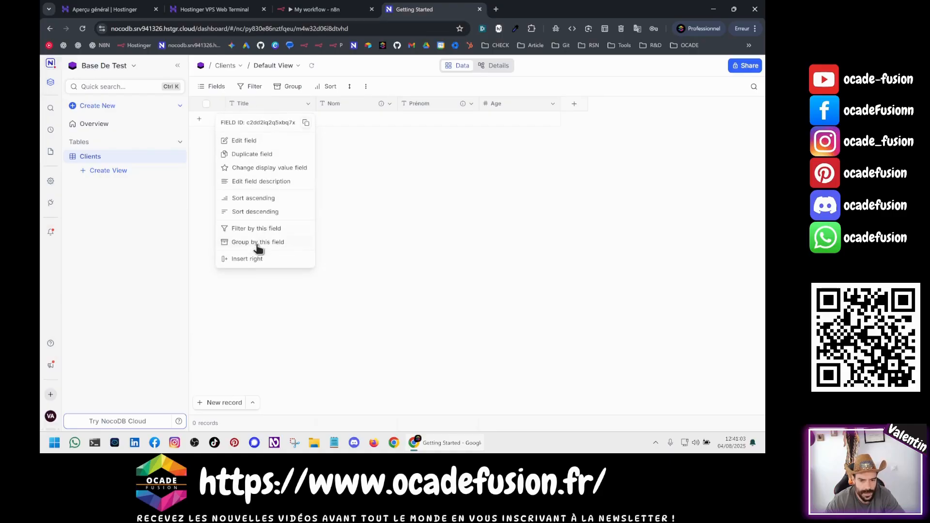
left_click(376, 210)
left_click(308, 104)
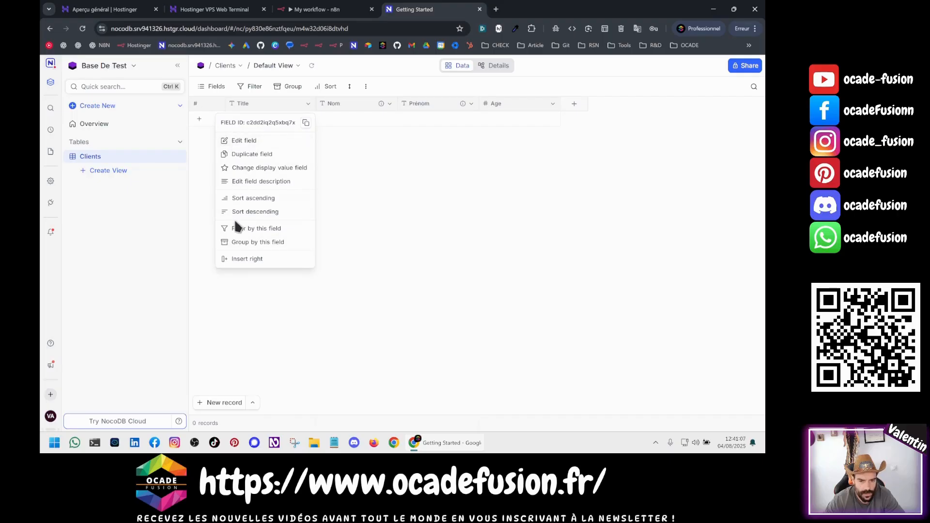
left_click(359, 249)
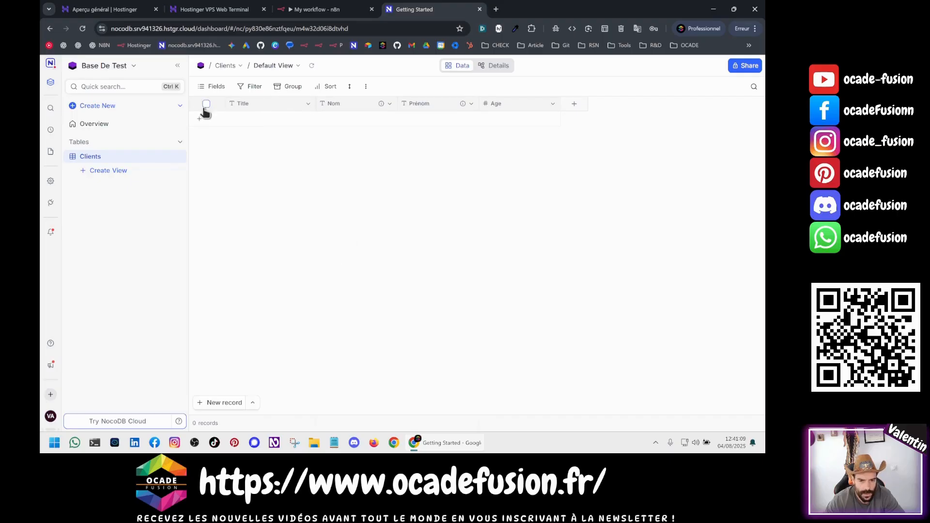
double_click(242, 106)
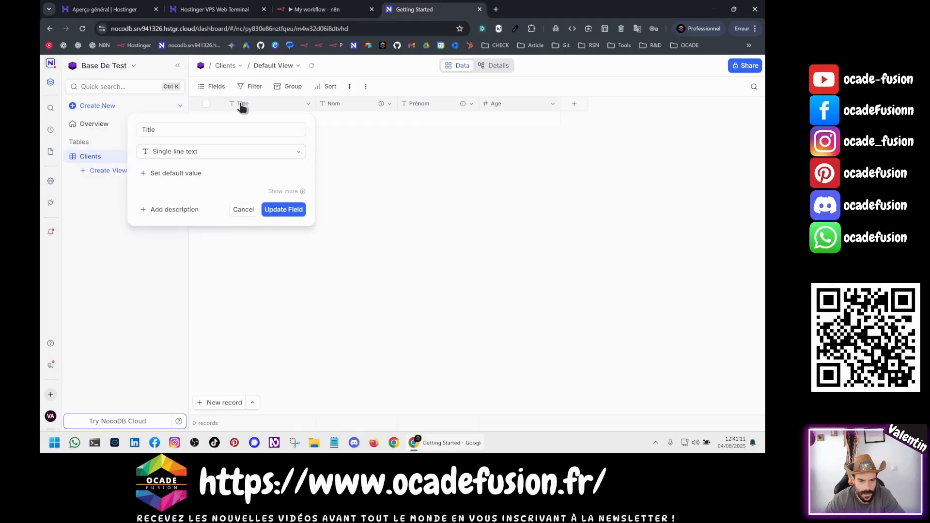
left_click(349, 158)
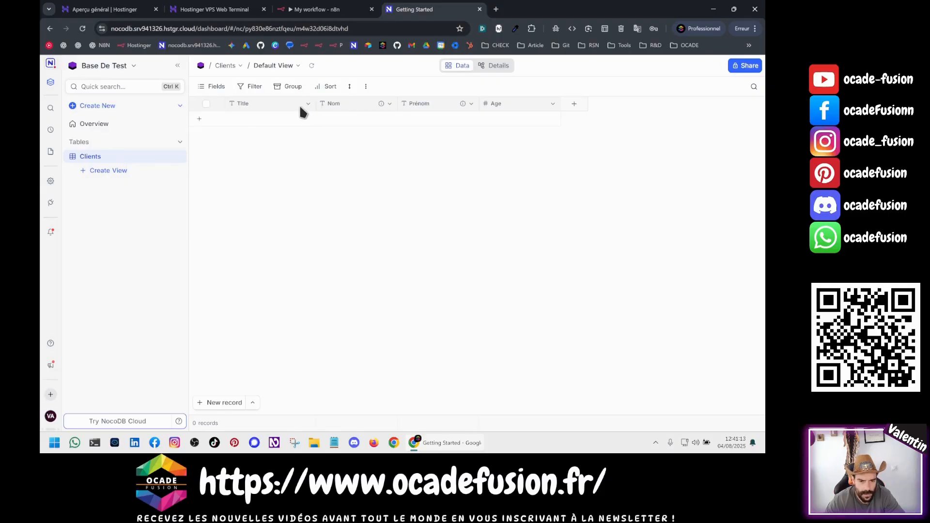
right_click(333, 105)
right_click(287, 105)
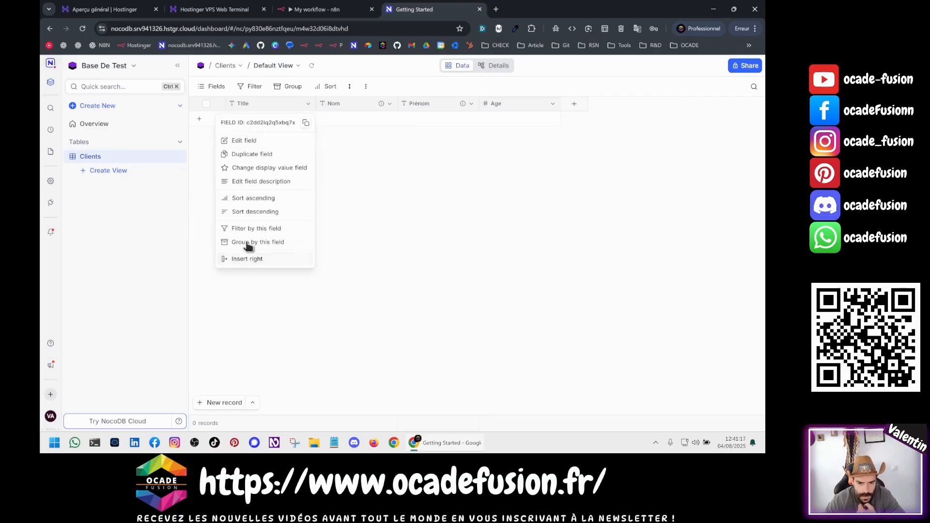
left_click(352, 127)
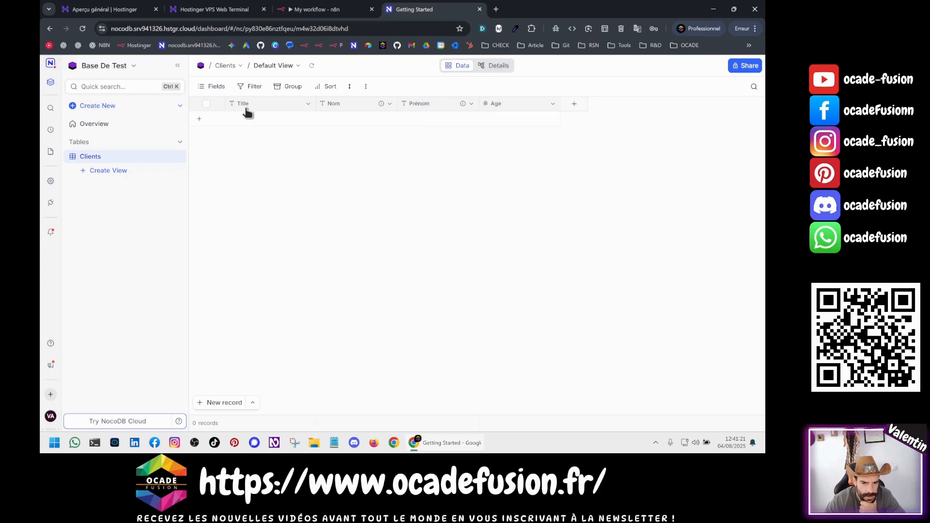
Open the field details of the Clients table and try inserting a new field above Nom.
left_click(496, 67)
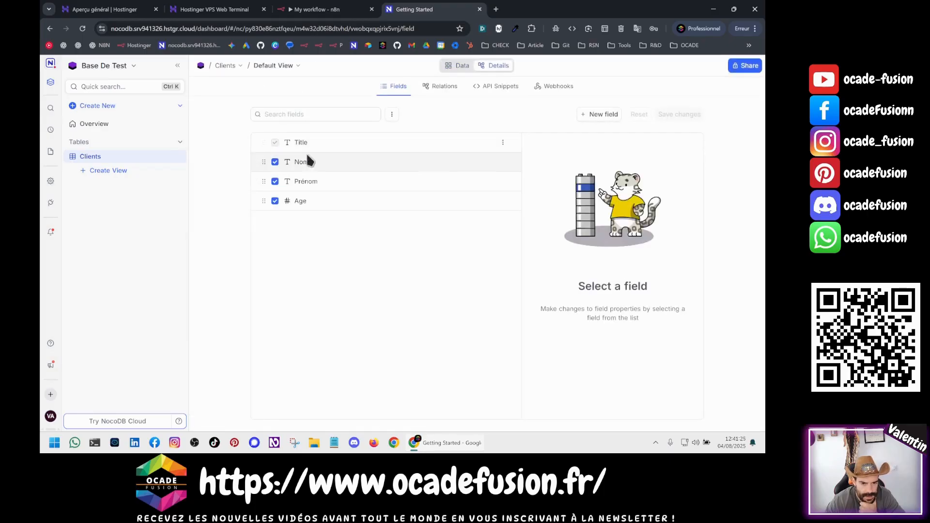
mouse_move(504, 145)
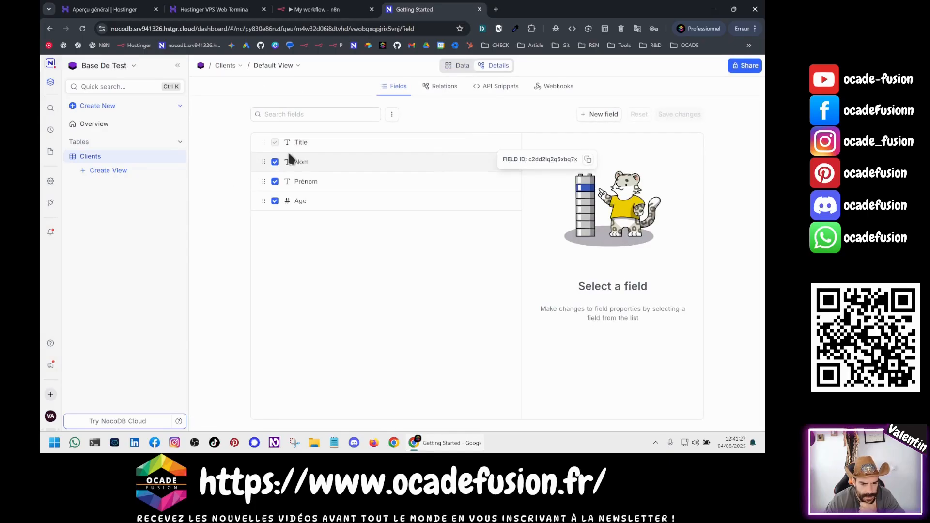
left_click(502, 165)
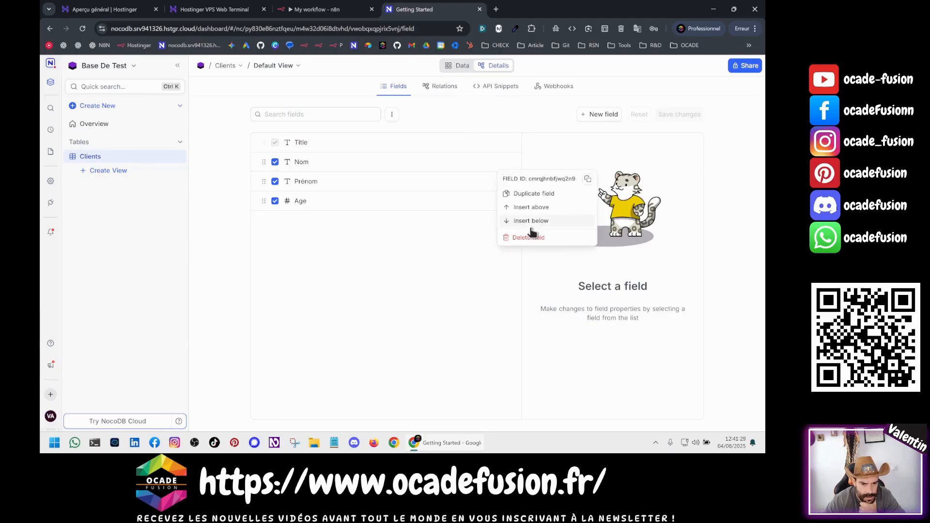
left_click(512, 208)
right_click(506, 162)
left_click(478, 268)
left_click(502, 162)
left_click(509, 224)
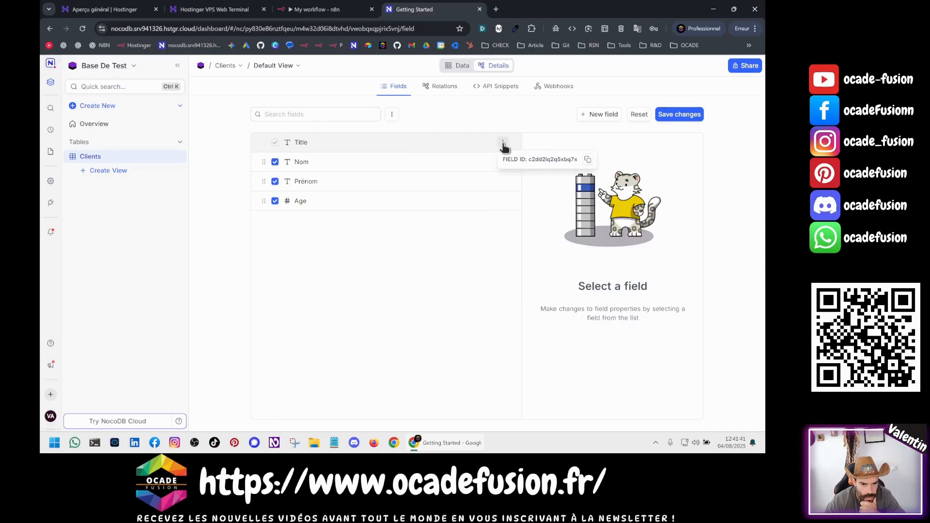
Examine the Title field's properties and the actions available for the Nom field.
left_click(276, 145)
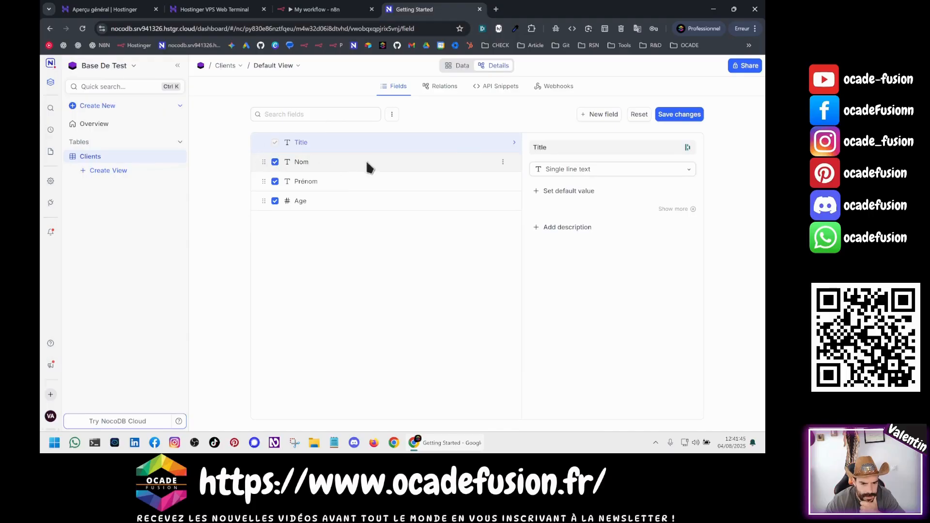
left_click(503, 162)
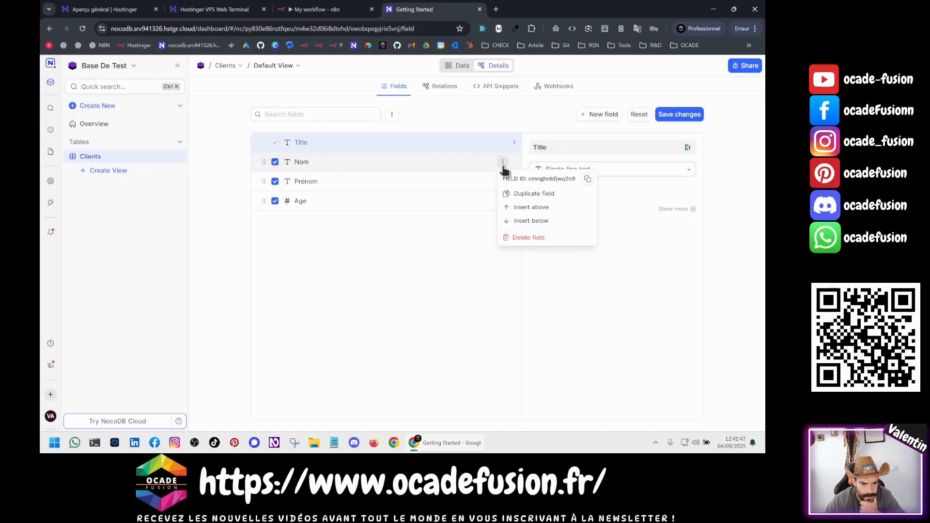
left_click(502, 164)
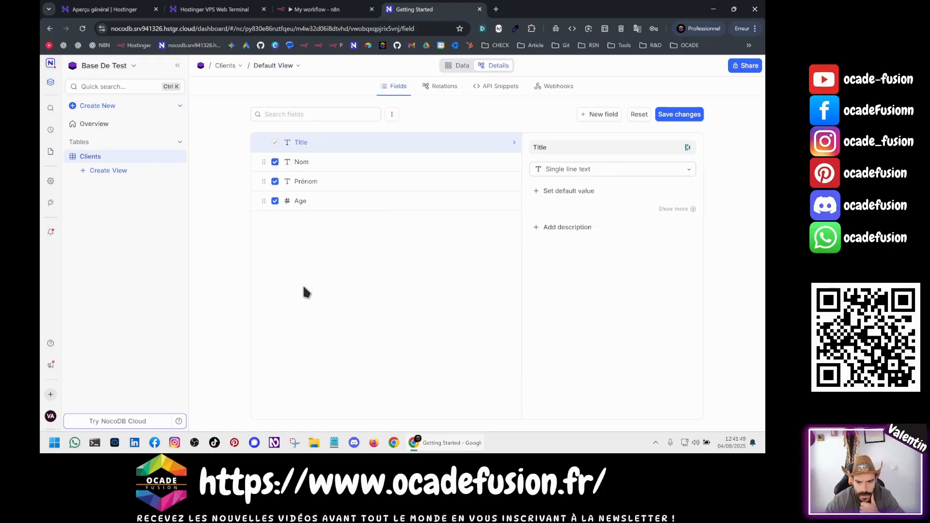
Discard the unsaved field changes and return to the Clients table's data grid.
left_click(445, 89)
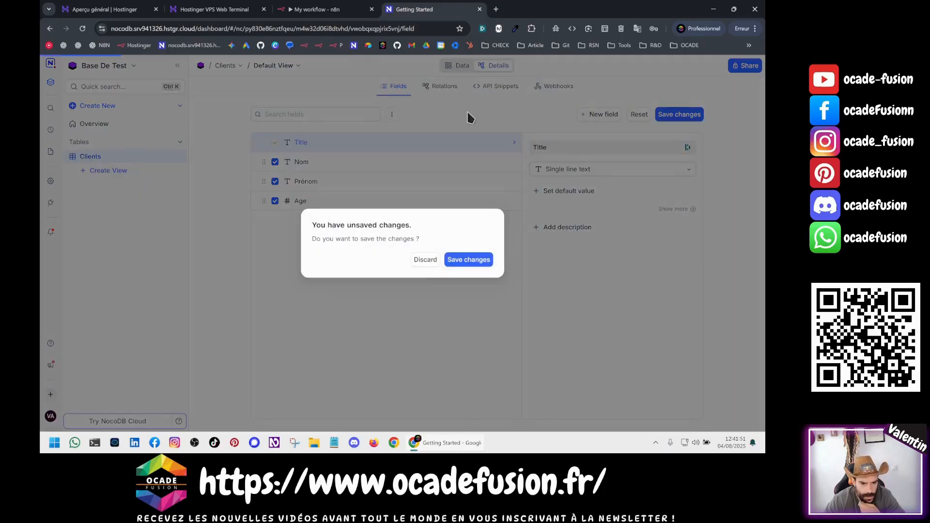
left_click(420, 261)
left_click(391, 92)
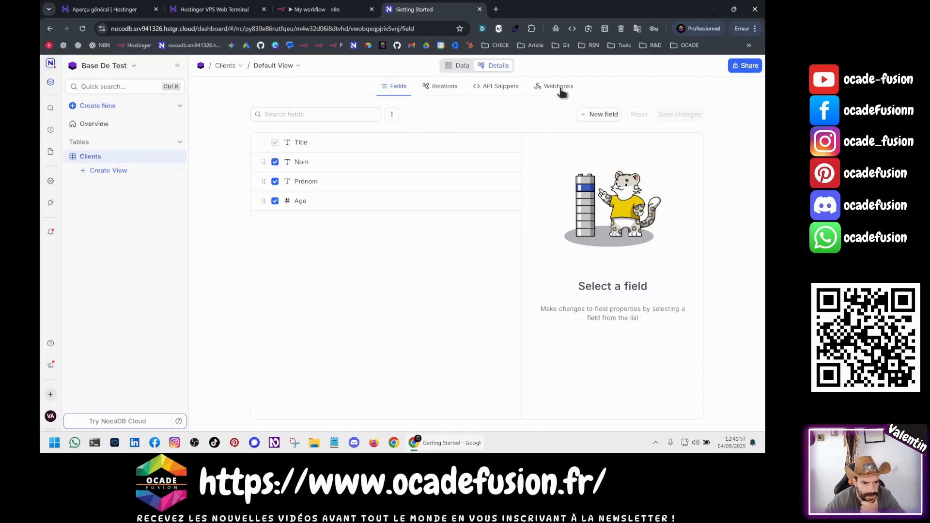
left_click(455, 67)
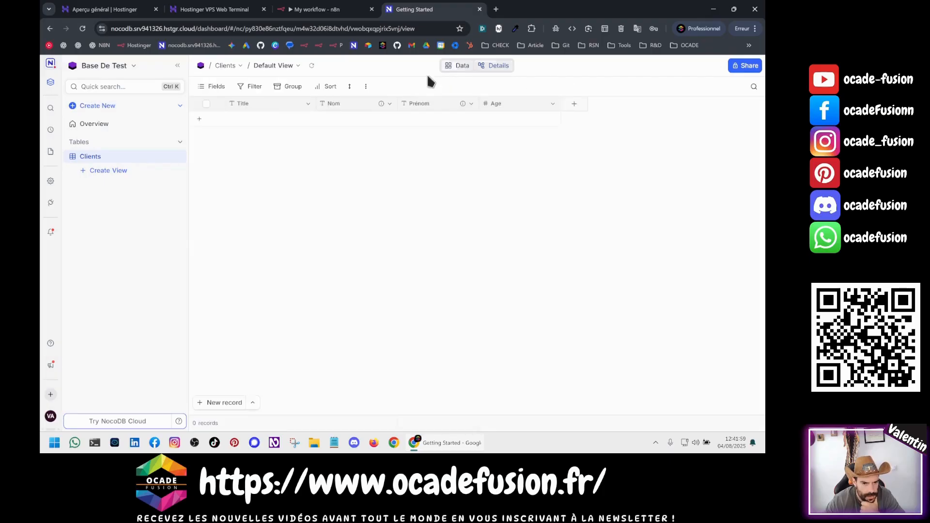
Examine the actions available for the Title field in the Clients data grid.
left_click(308, 105)
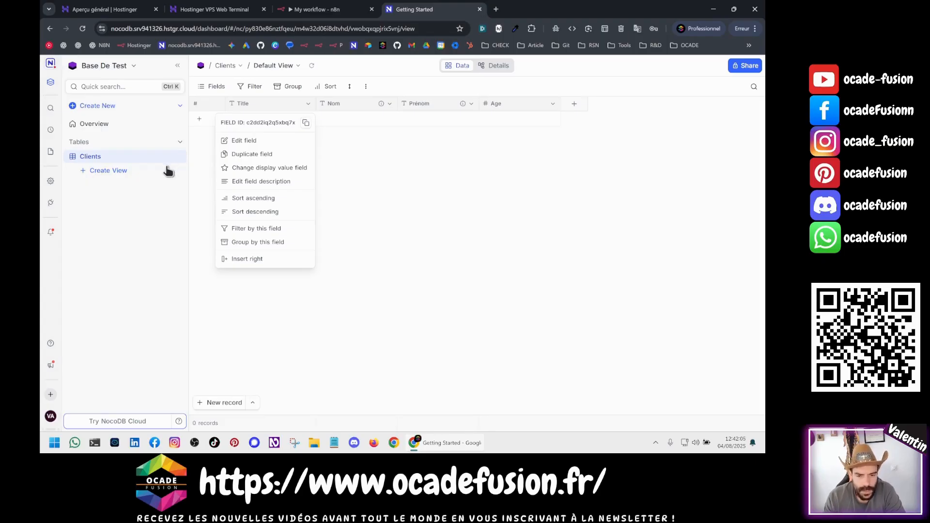
left_click(361, 194)
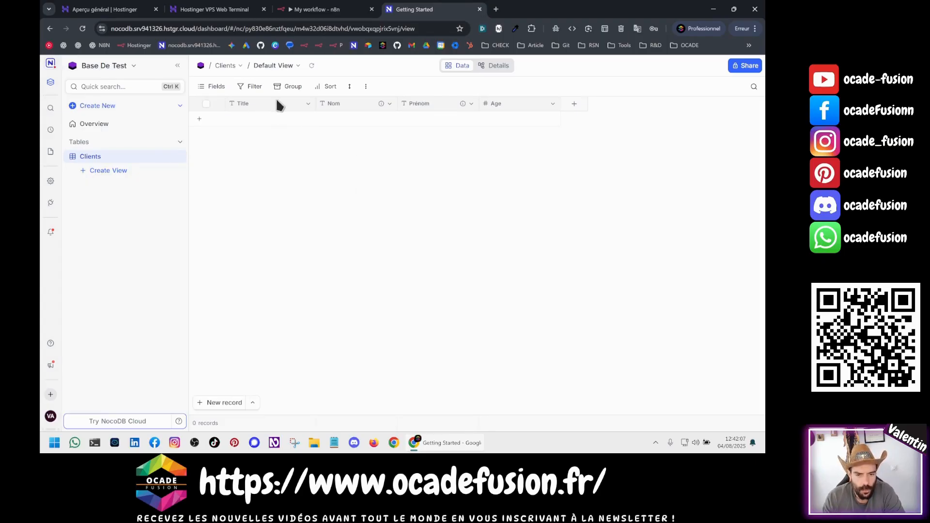
right_click(252, 109)
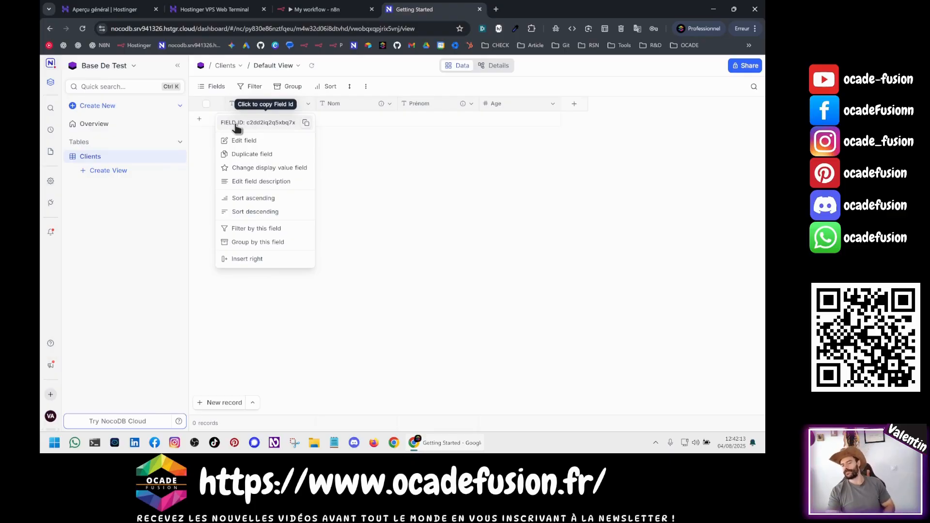
left_click(368, 204)
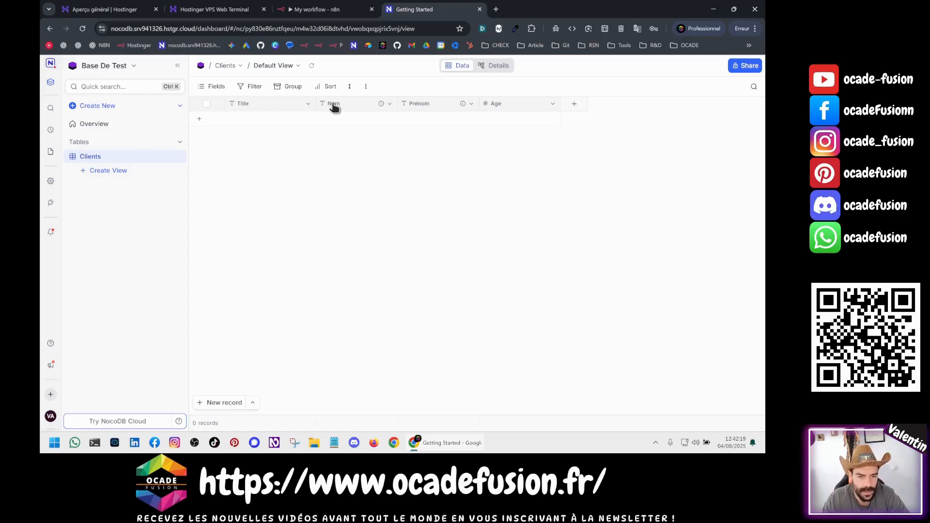
left_click(307, 104)
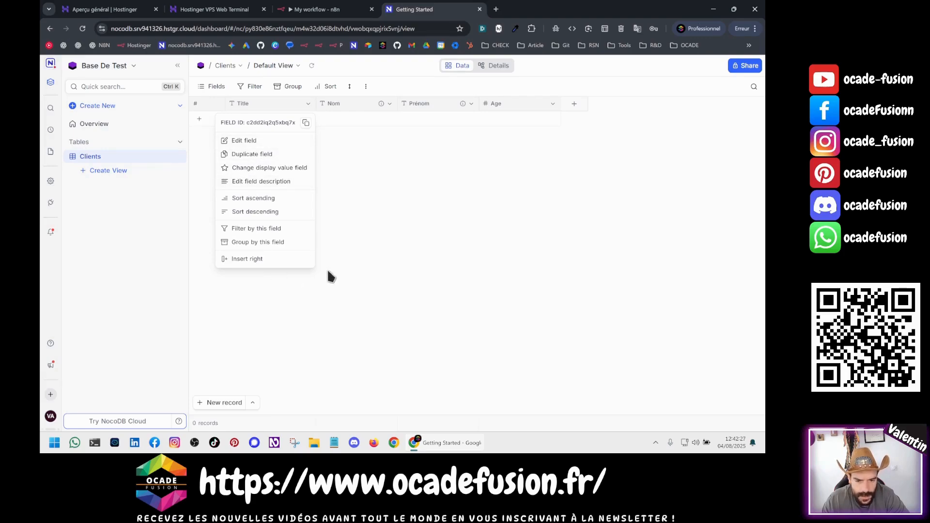
left_click(396, 237)
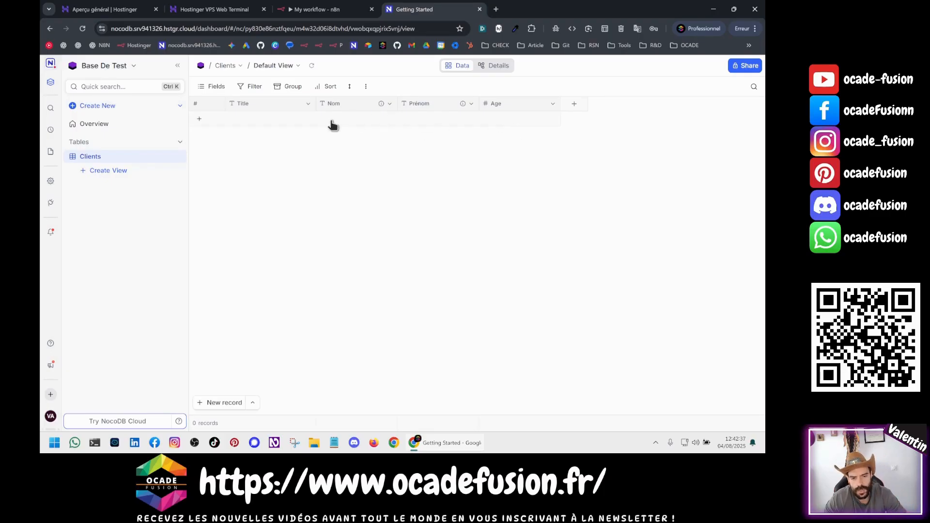
Add a first record to the Clients table with the client's surname, first name and an age of 32.
left_click(310, 122)
left_click(324, 119)
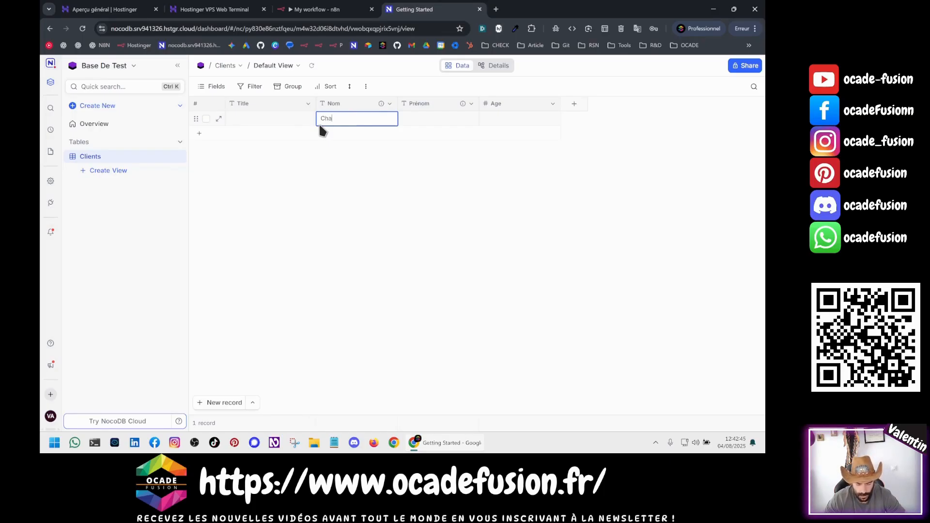
type("Charrier")
left_click(414, 125)
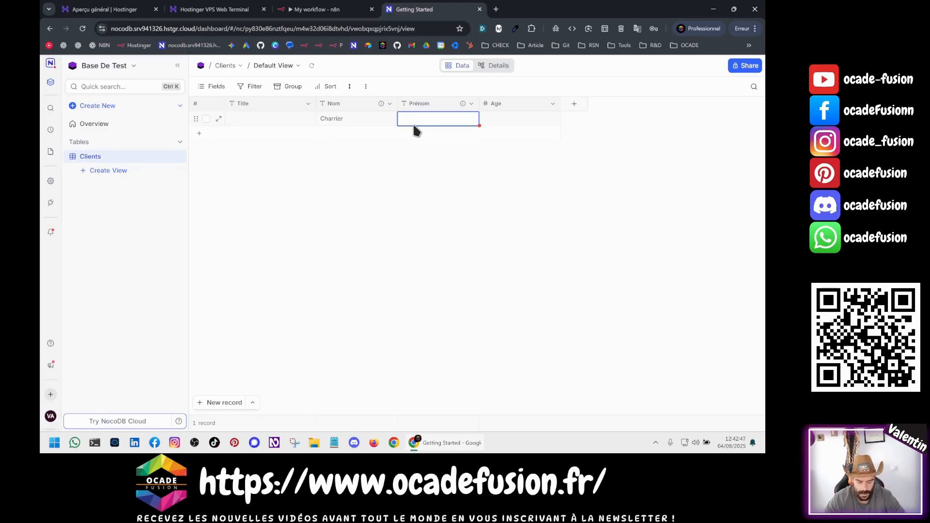
left_click(504, 125)
type("32")
Add a second client record with a surname, a first name and an age of 18.
left_click(492, 137)
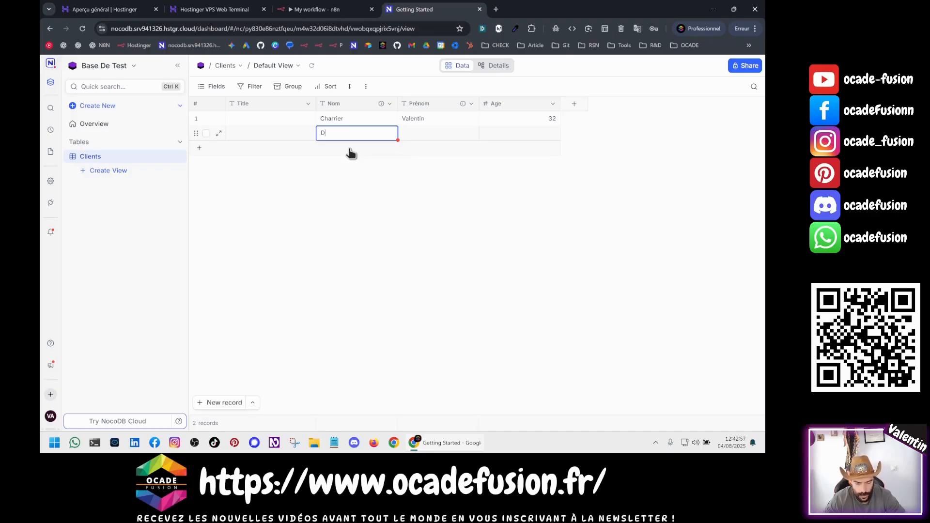
left_click(424, 133)
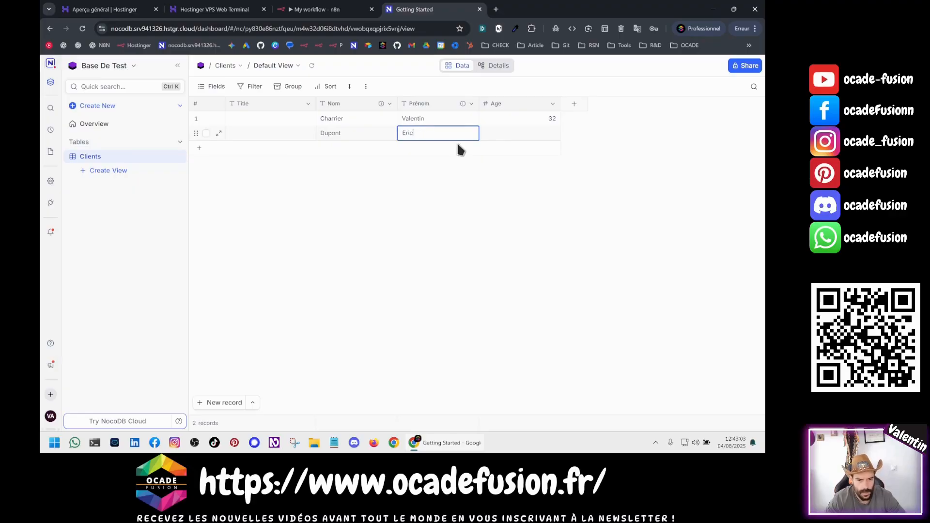
left_click(494, 136)
type("18")
key("Return")
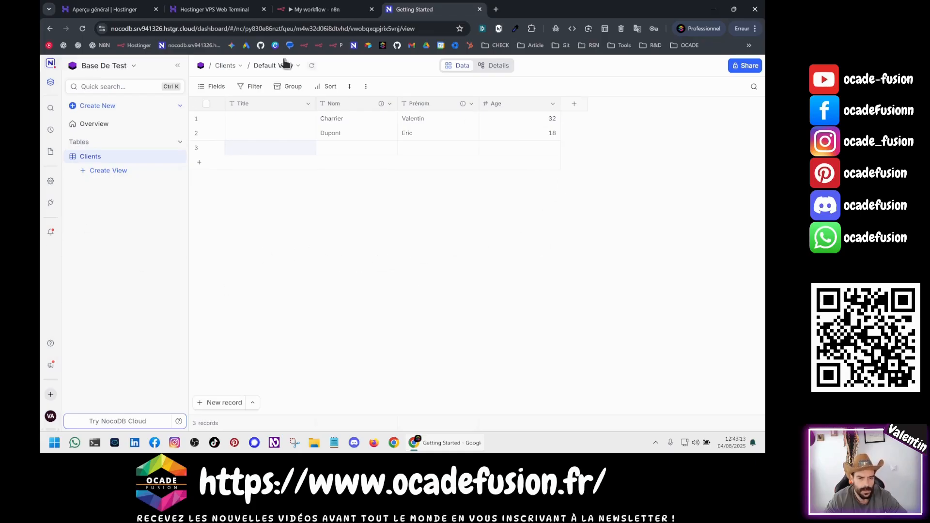
Switch to the n8n workflow and add a NocoDB Get many rows node after the manual trigger.
left_click(299, 14)
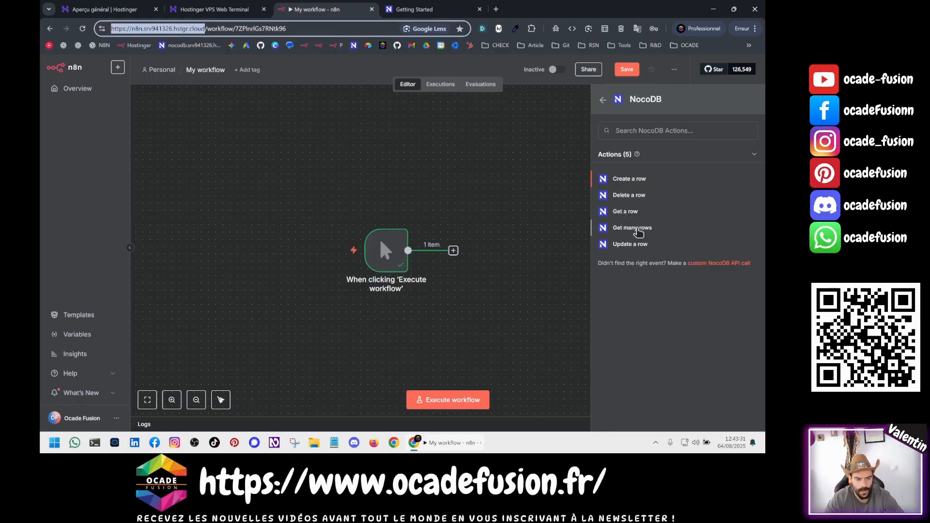
left_click(634, 227)
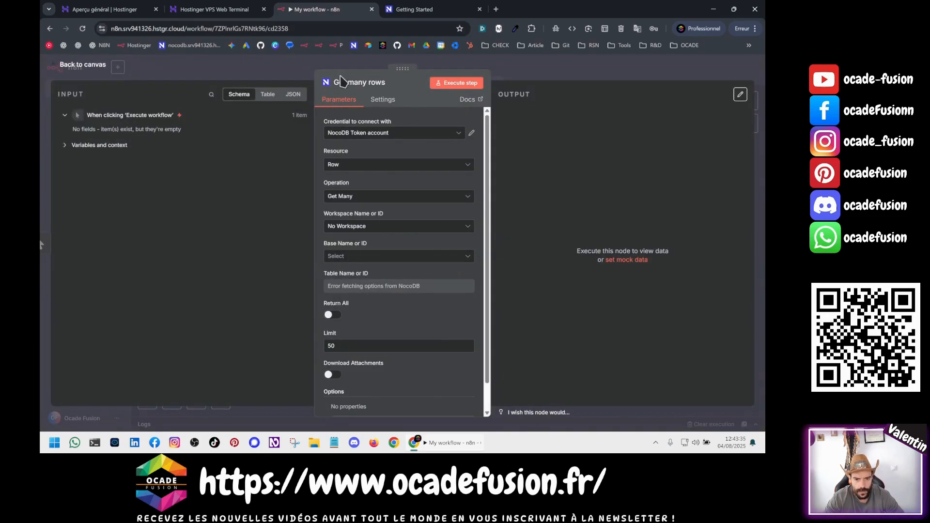
left_click(355, 135)
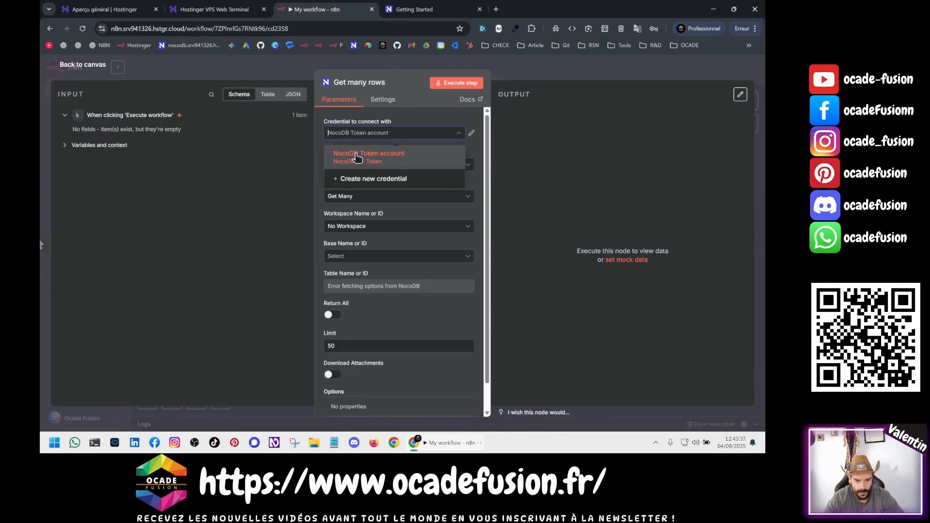
left_click(352, 183)
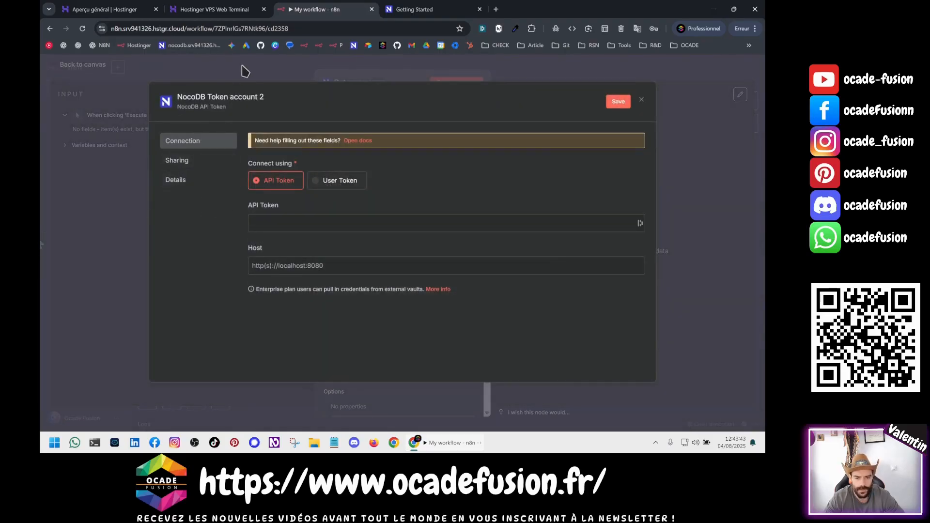
left_click(221, 80)
left_click(363, 132)
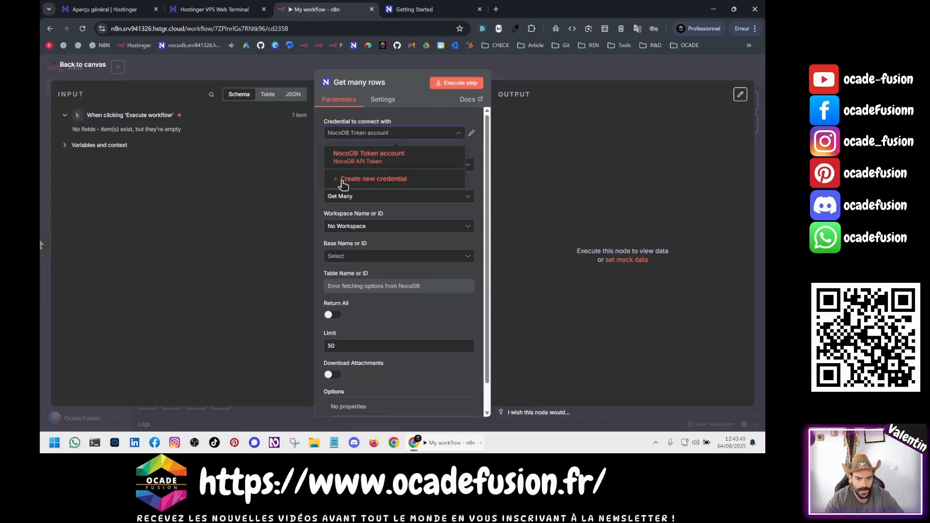
left_click(384, 180)
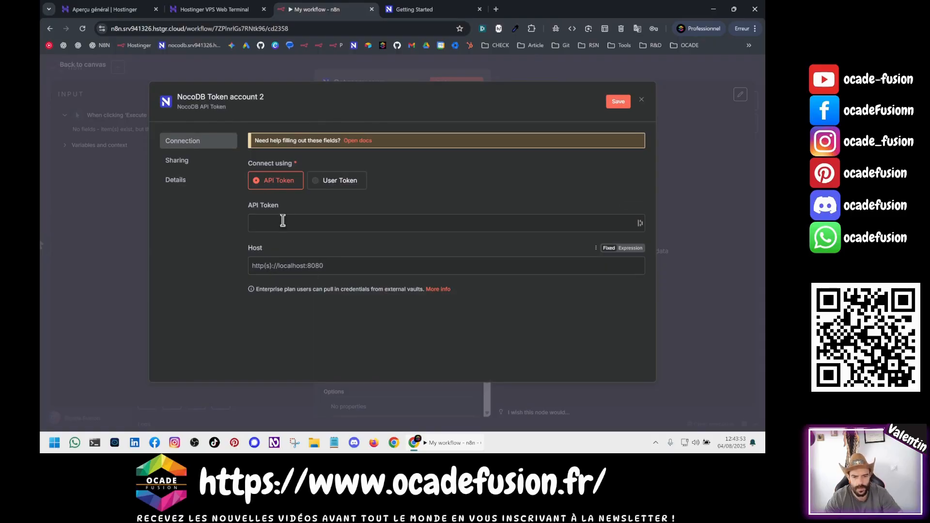
left_click(398, 14)
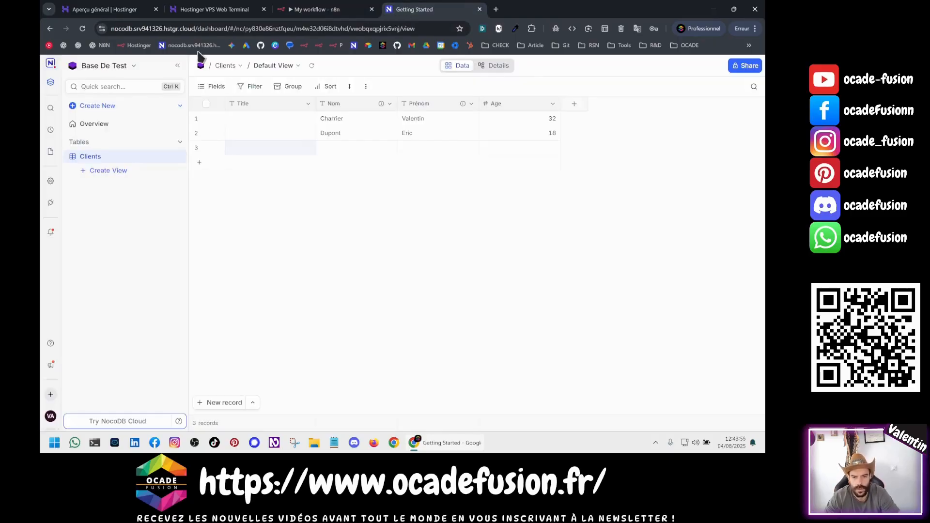
left_click_drag(196, 29, 111, 29)
key("ctrl+c")
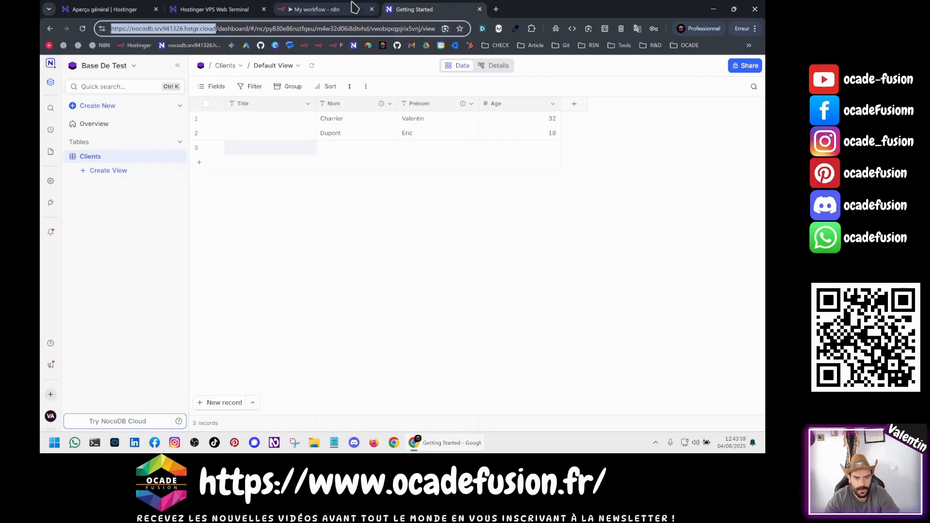
left_click(346, 9)
key("ctrl+v")
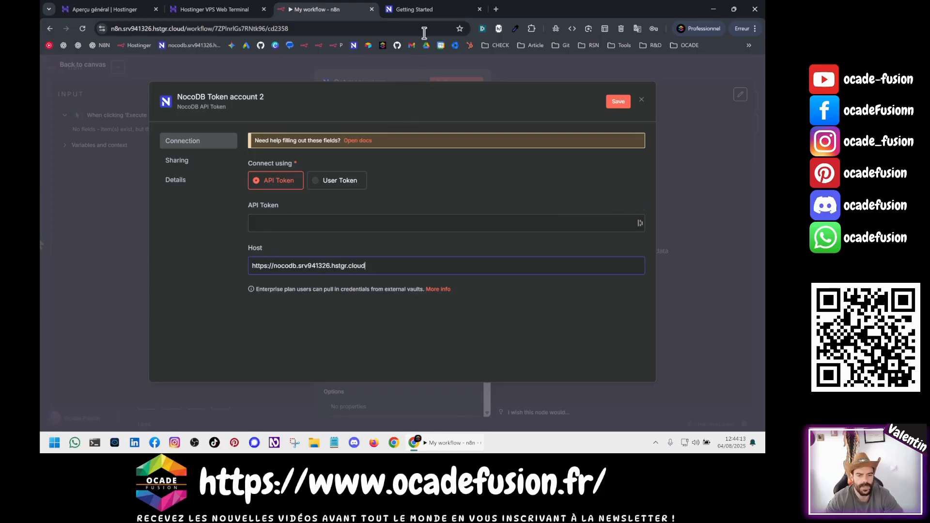
Switch to NocoDB and open the API tokens page in the account settings.
left_click(418, 9)
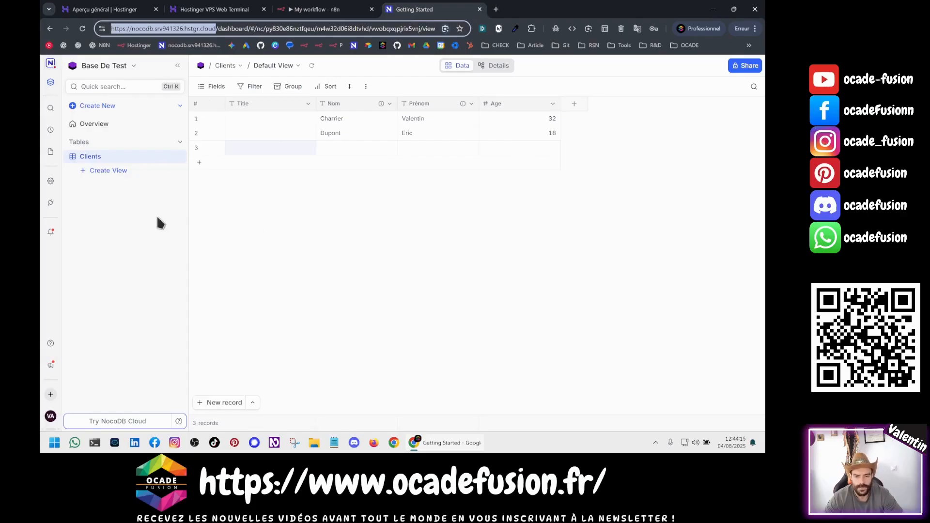
left_click(50, 417)
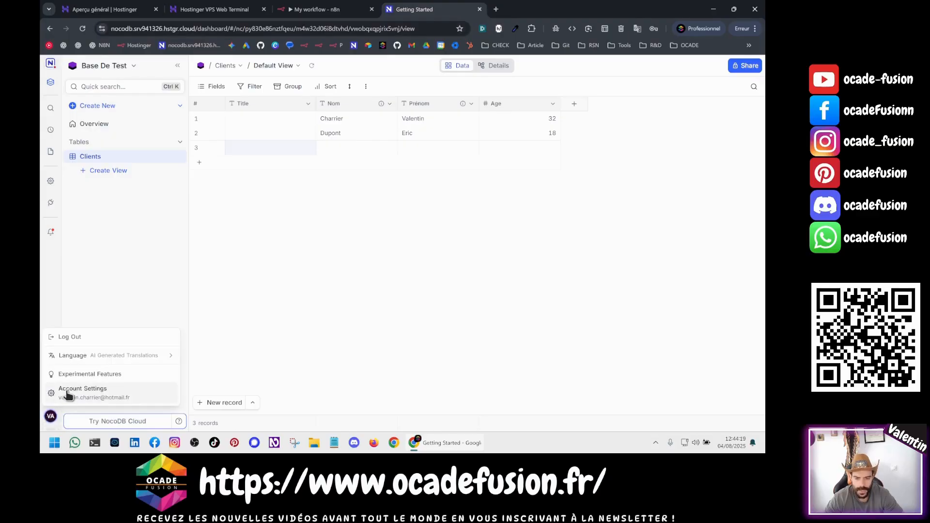
mouse_move(71, 359)
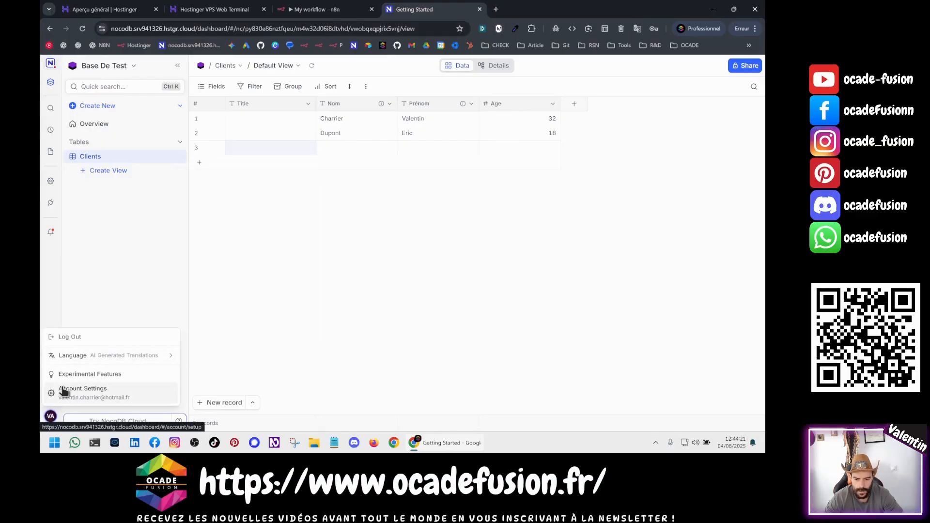
left_click(86, 390)
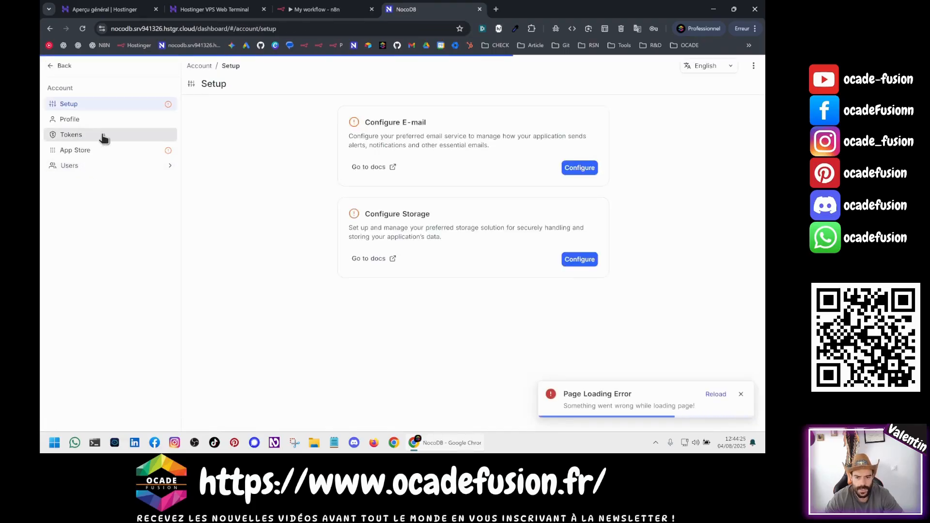
left_click(86, 137)
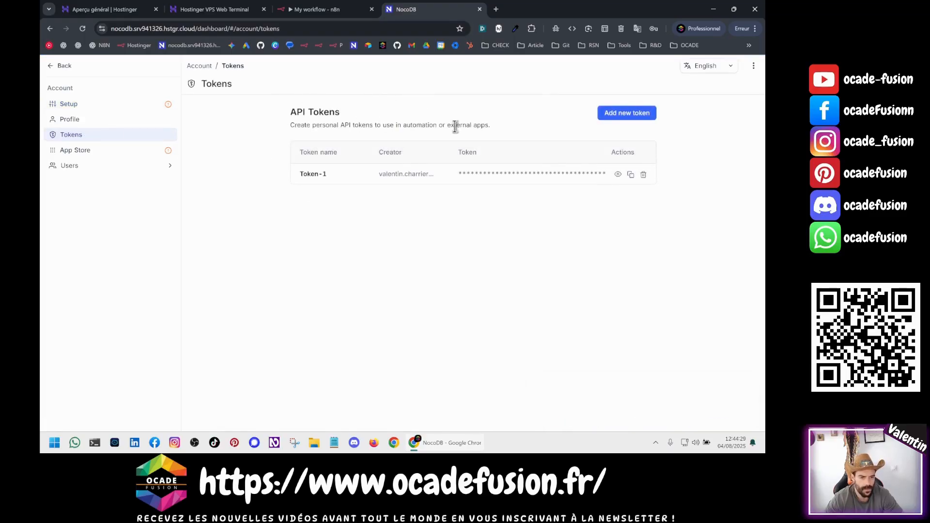
Create a new API token named Mon Token.
left_click(625, 114)
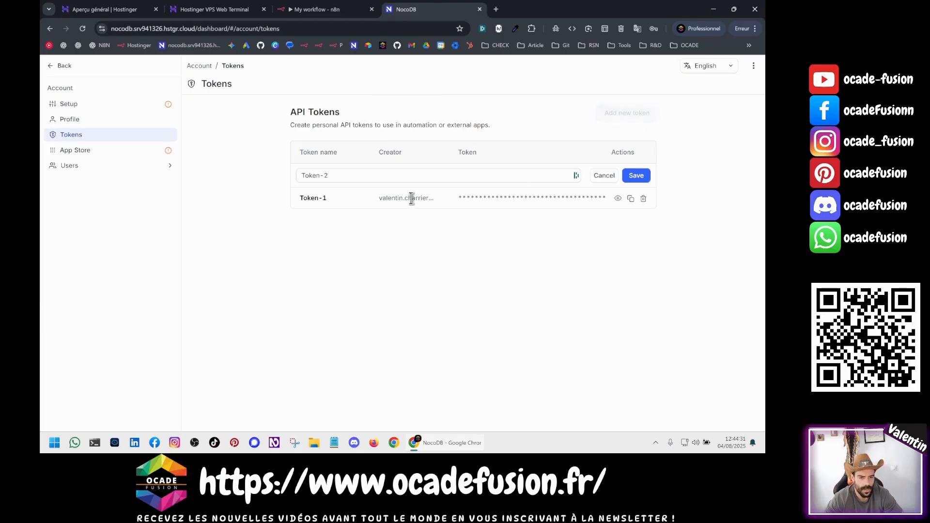
left_click(473, 171)
key("ctrl+a")
key("BackSpace")
type("Mon")
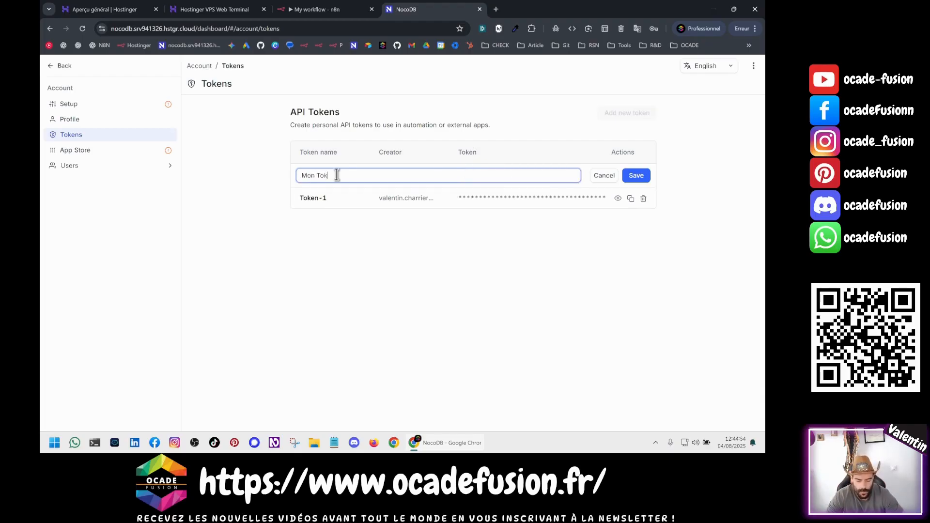
left_click(635, 176)
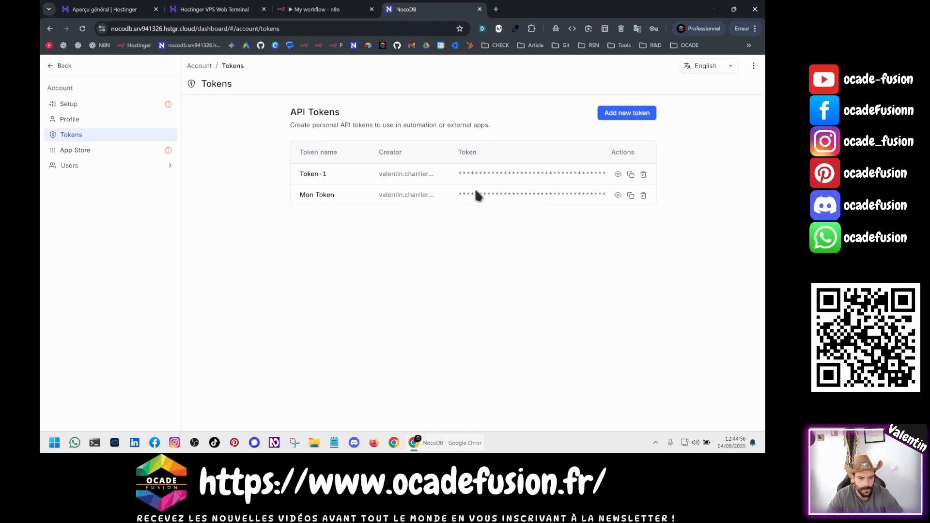
Copy the Mon Token value, paste it into the API Token field of the n8n credential, and save the credential.
left_click(630, 175)
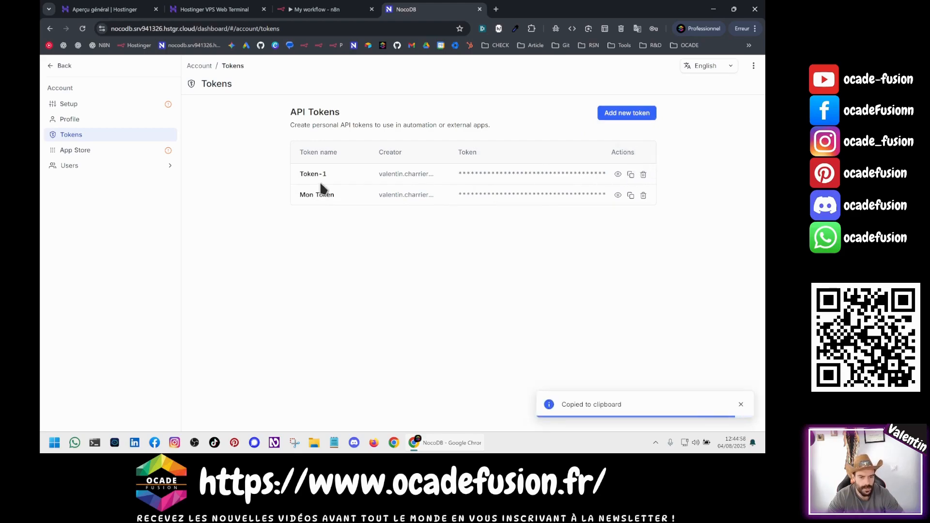
left_click(630, 196)
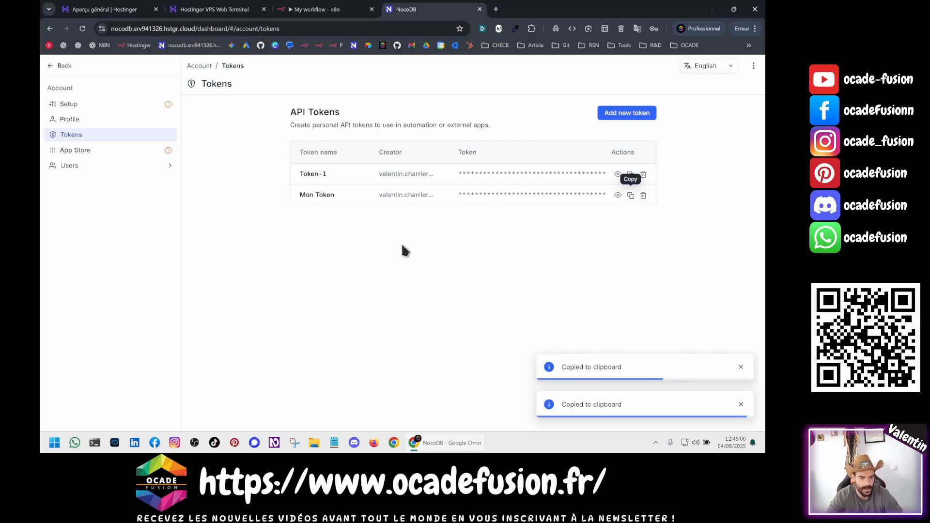
left_click(318, 9)
left_click(296, 224)
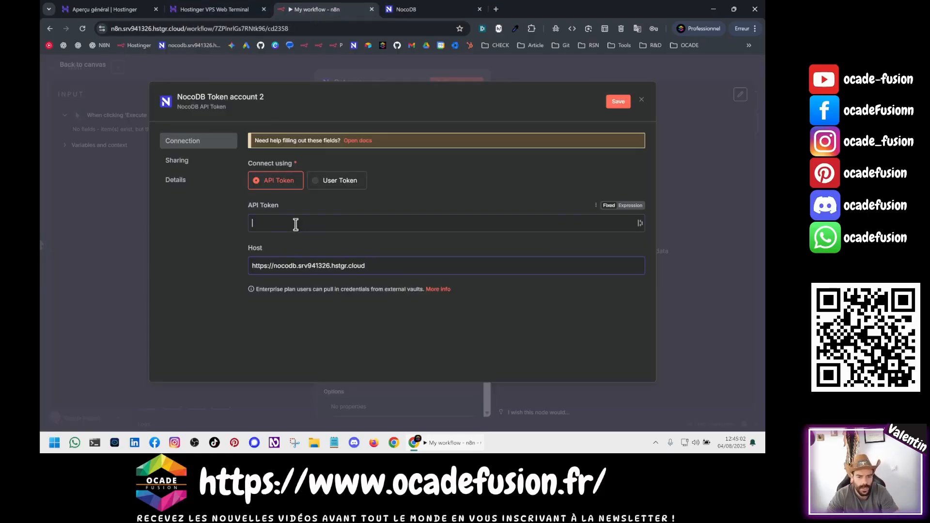
key("ctrl+v")
left_click(618, 102)
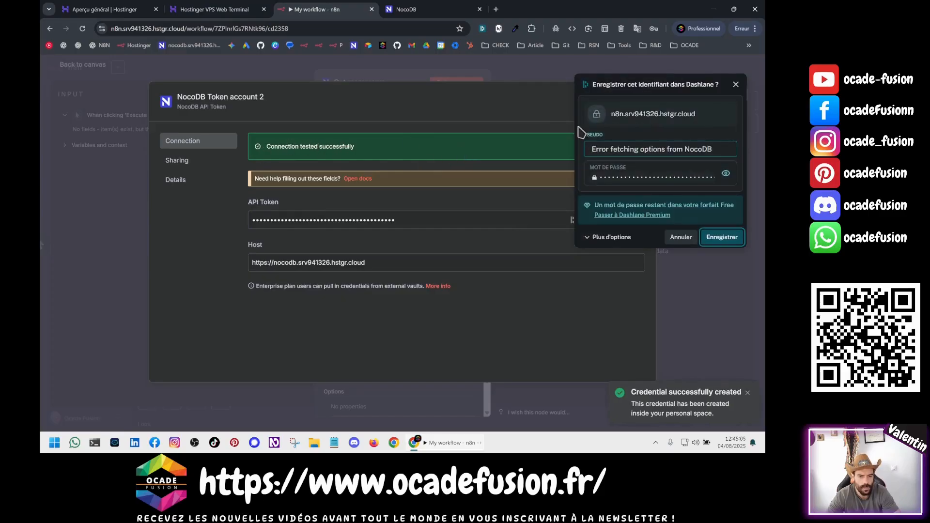
Close the saved credential, set Get many rows to return all rows of the Clients table in Base de Test, and execute the node.
left_click(735, 84)
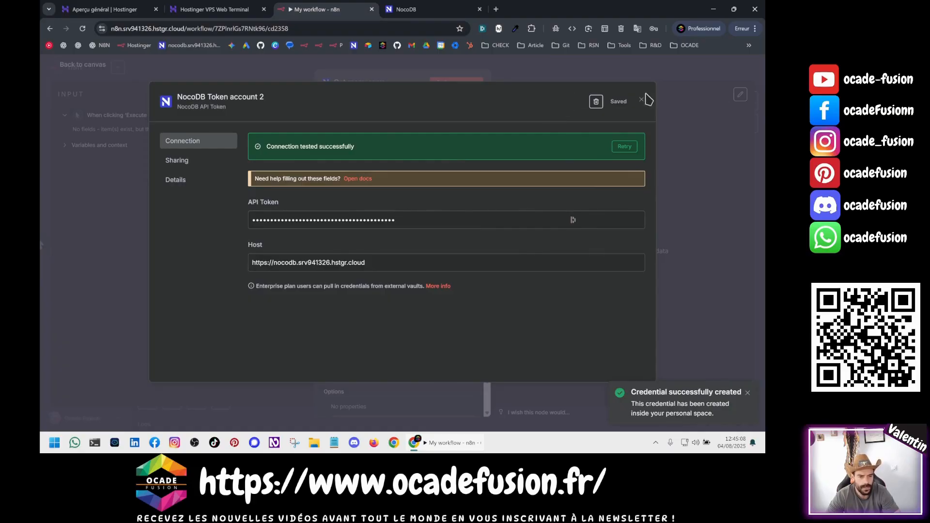
left_click(641, 100)
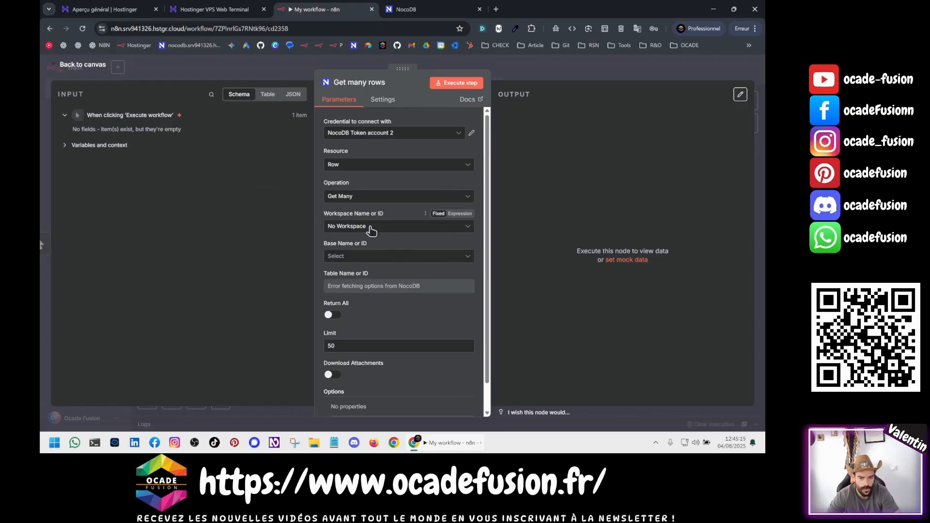
left_click(343, 257)
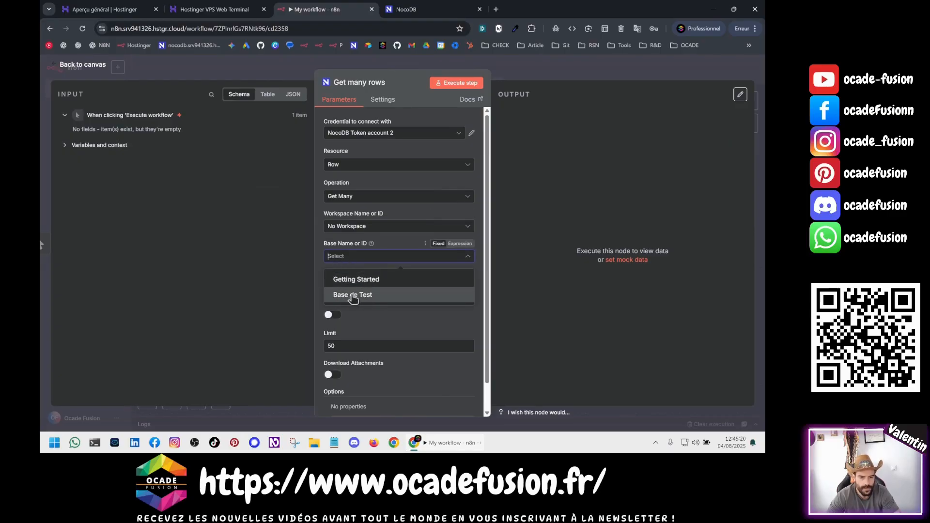
left_click(368, 296)
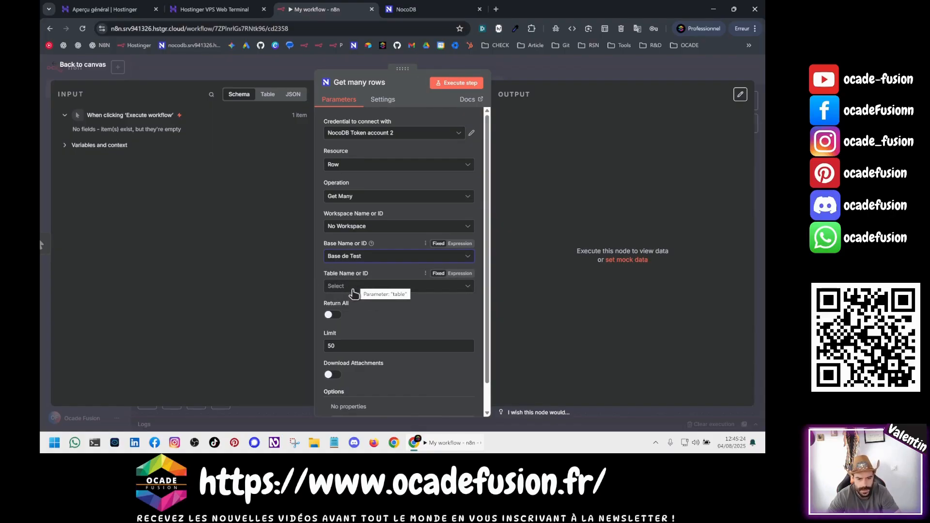
left_click(352, 289)
left_click(339, 308)
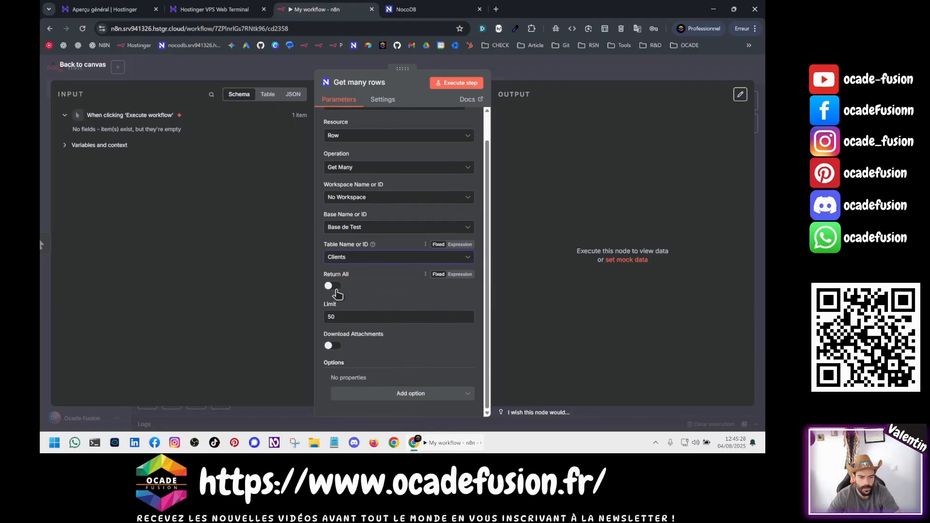
left_click(334, 315)
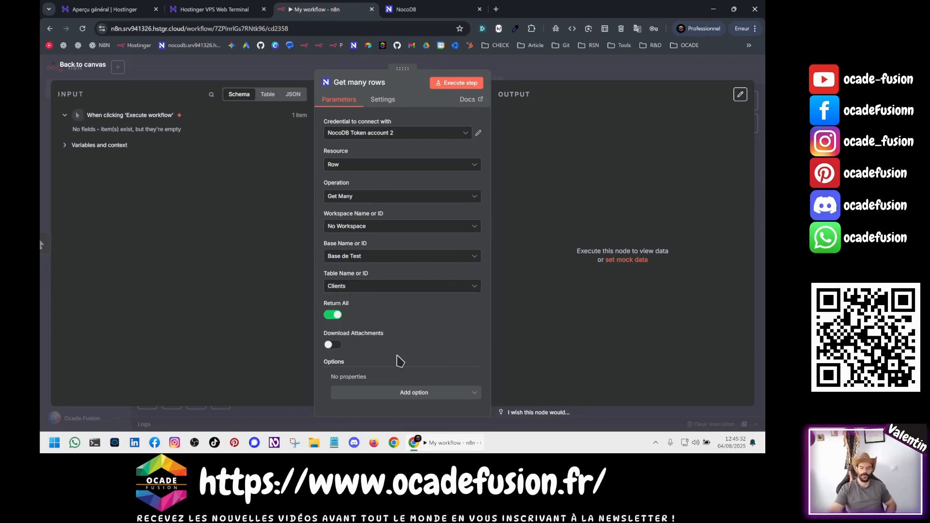
left_click(453, 84)
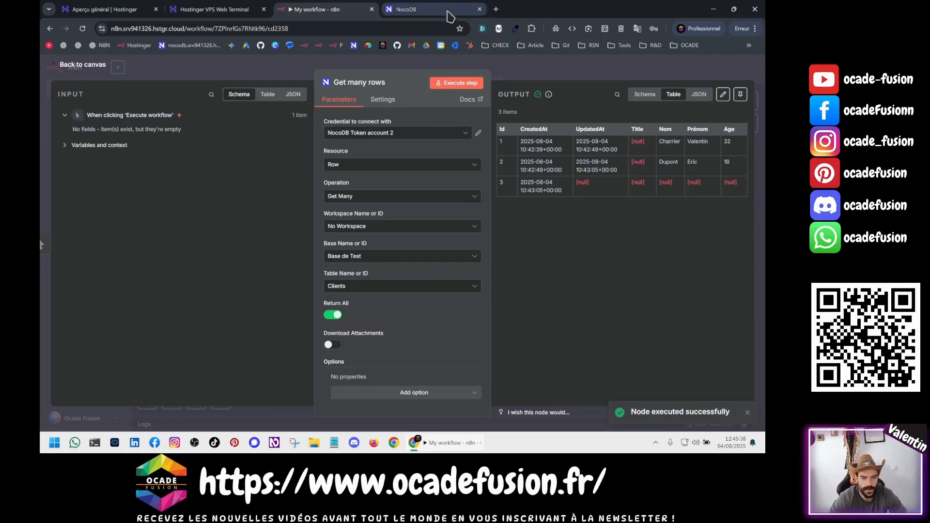
Switch to NocoDB and delete the empty third record from the Clients table of Base De Test.
left_click(409, 10)
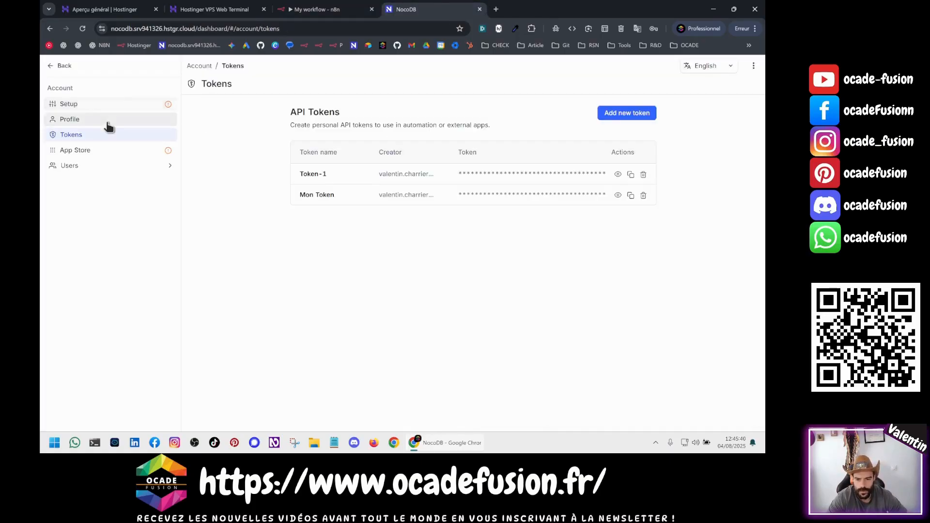
left_click(90, 105)
left_click(58, 65)
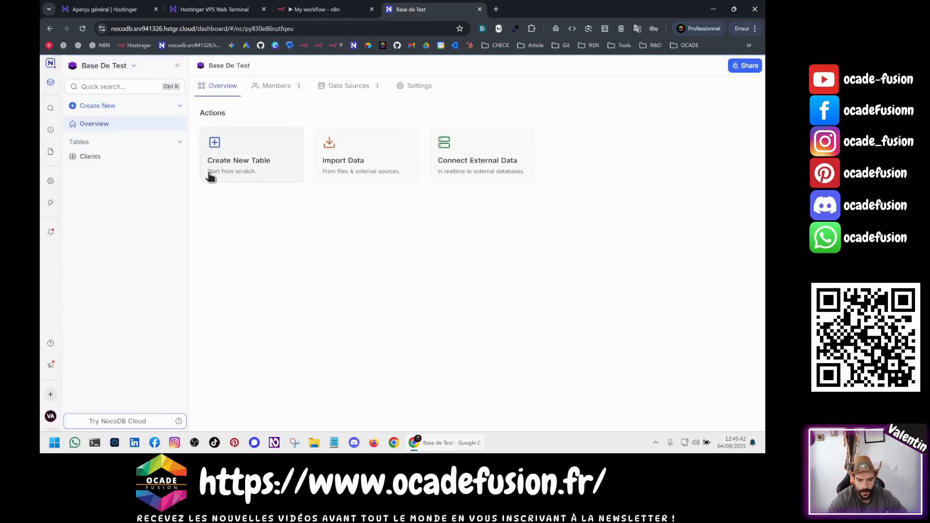
left_click(91, 156)
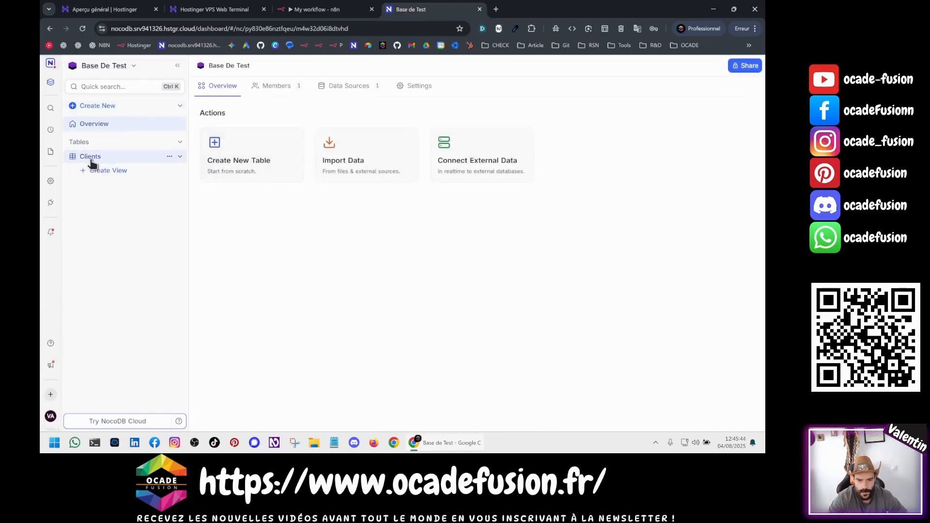
left_click(206, 148)
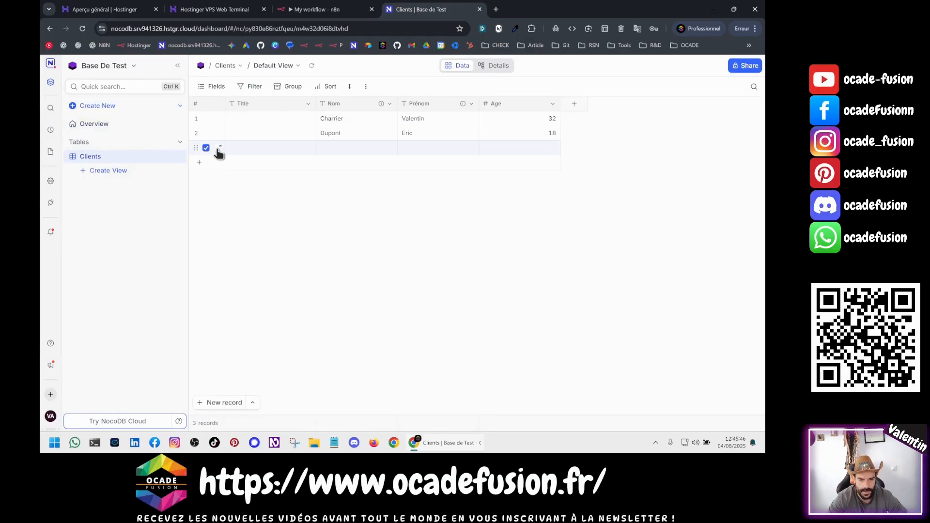
right_click(214, 152)
left_click(236, 163)
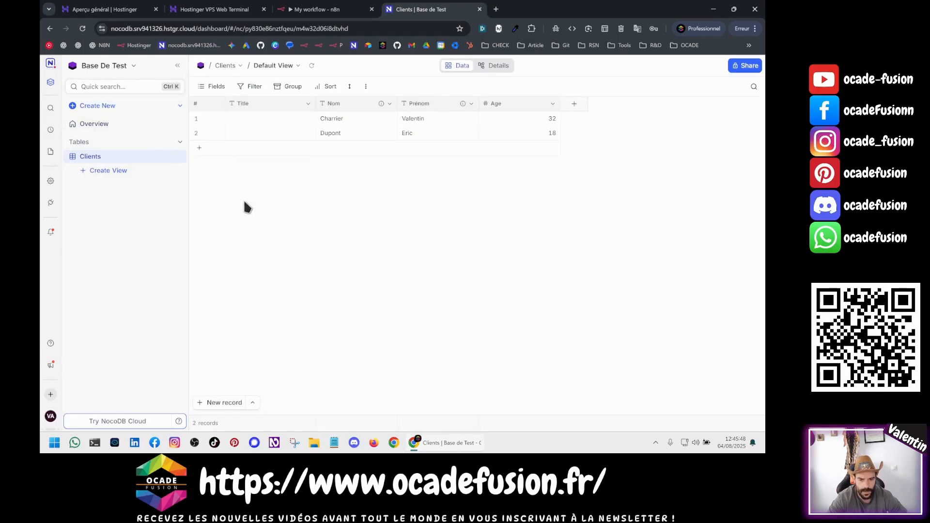
Return to n8n, execute Get many rows again, examine its output as a schema, and go back to the canvas.
left_click(315, 9)
left_click(466, 86)
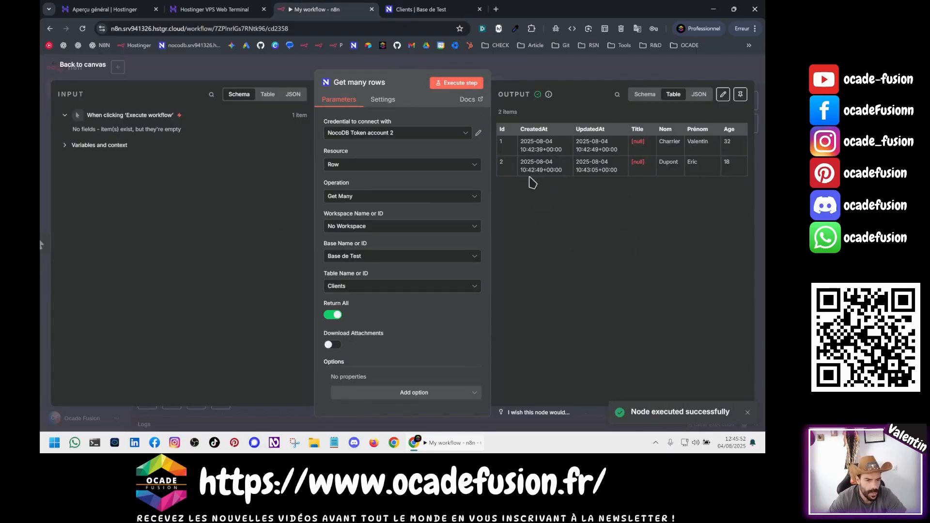
left_click(645, 94)
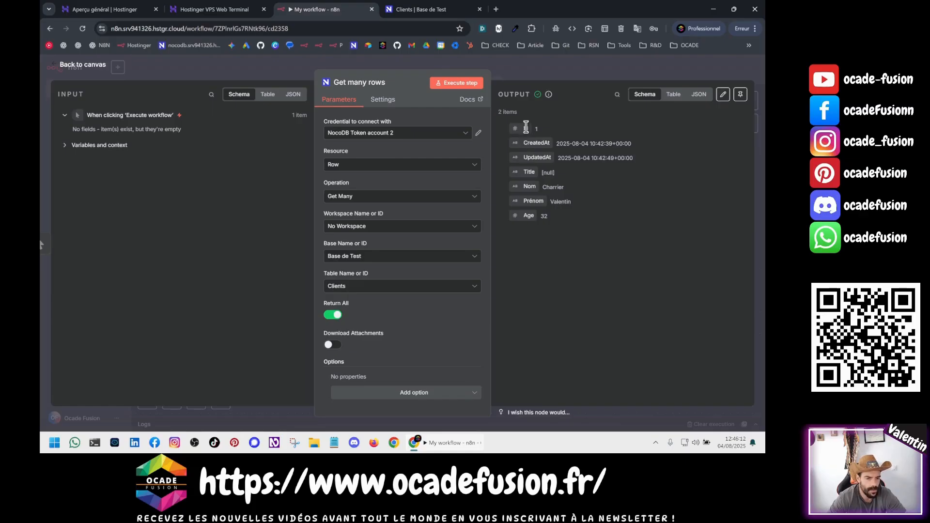
left_click(535, 68)
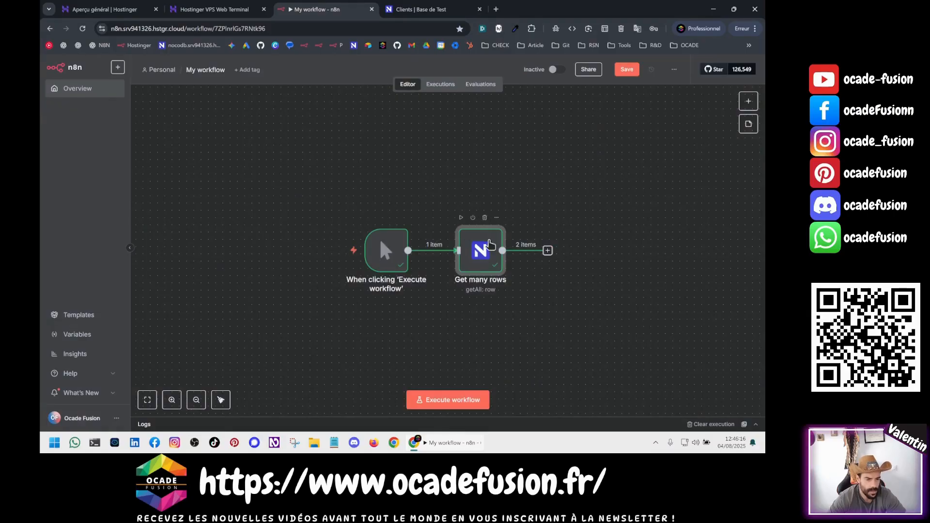
Add a NocoDB Update a row node after Get many rows.
left_click(547, 251)
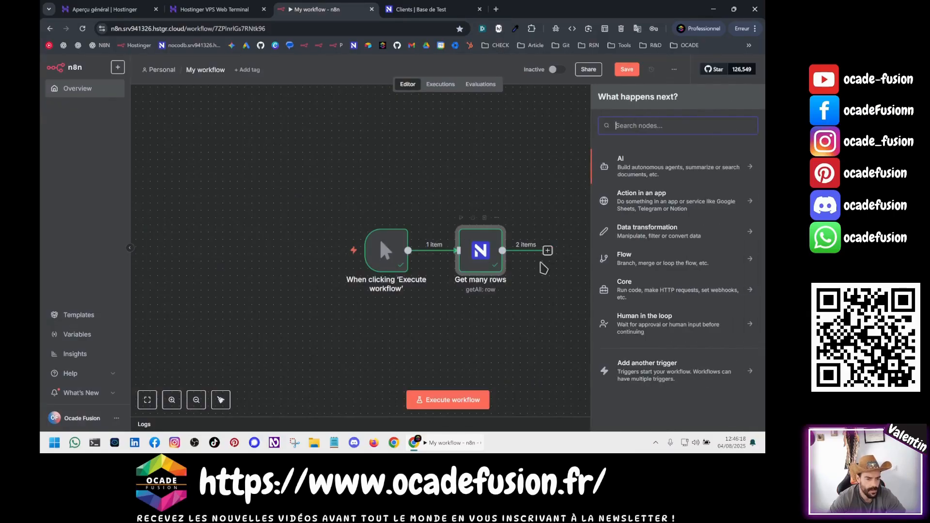
type("noco")
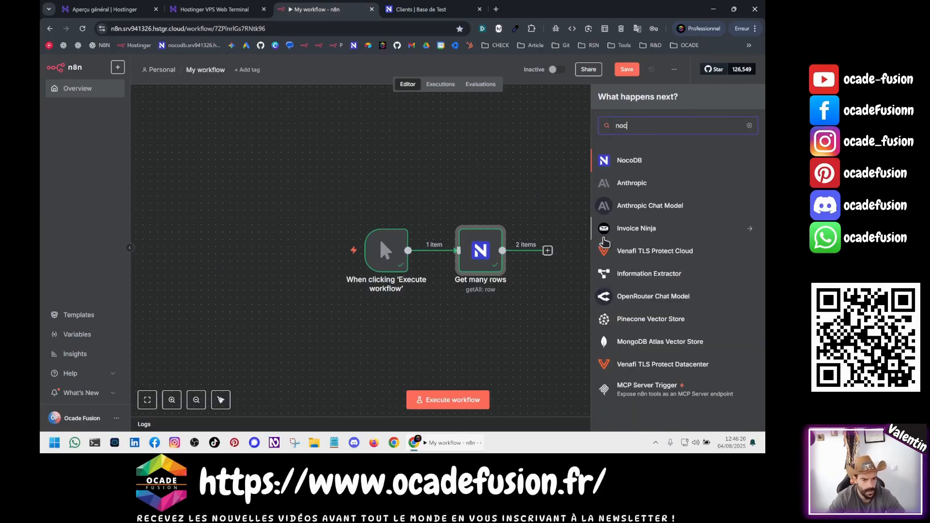
left_click(673, 173)
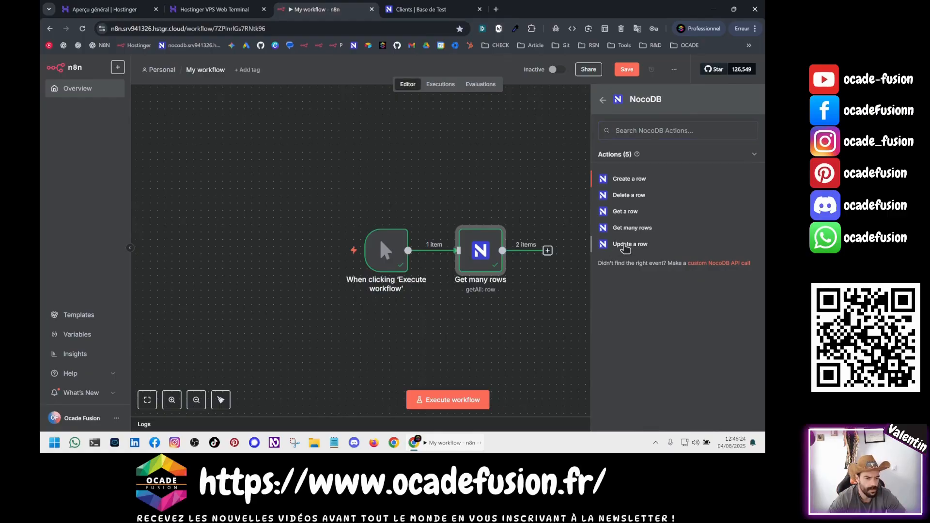
left_click(628, 245)
left_click(537, 74)
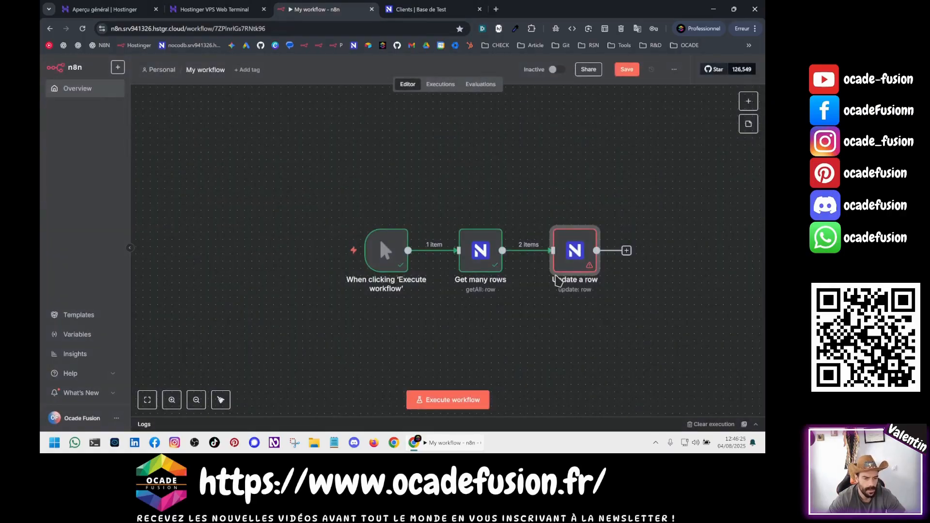
Set the Update a row node's base to Base de Test and its table to Clients.
double_click(573, 249)
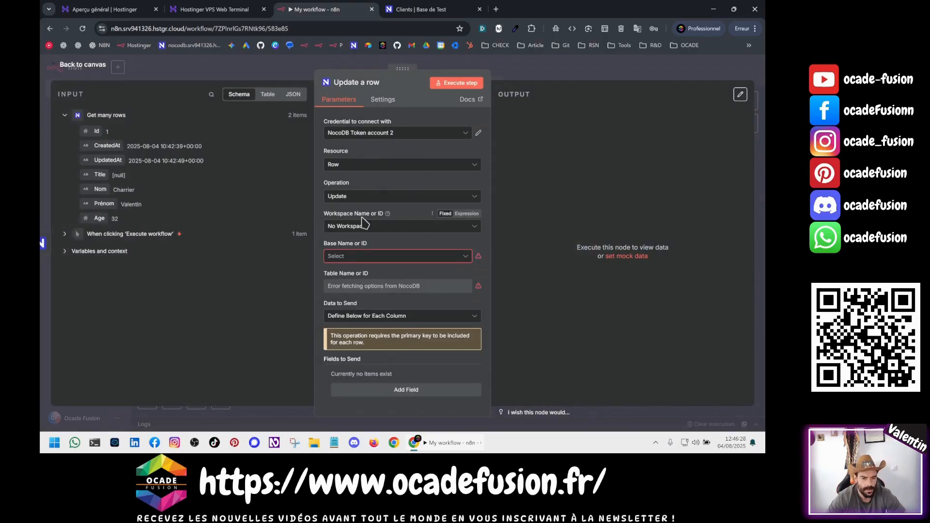
left_click(348, 256)
left_click(349, 295)
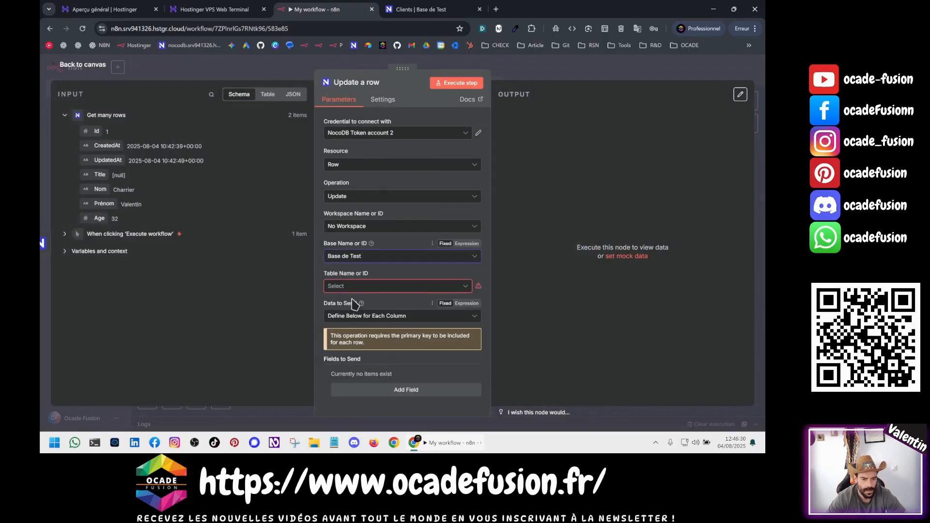
left_click(356, 288)
left_click(363, 311)
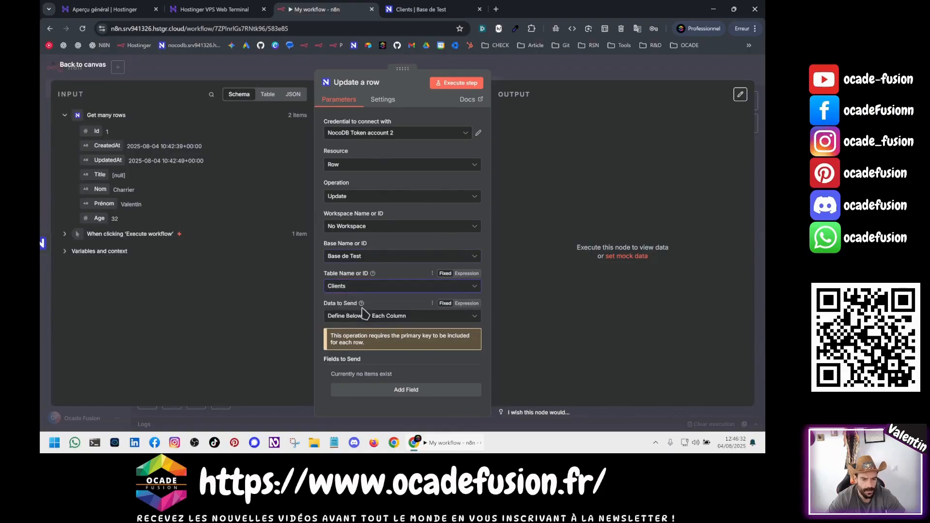
Set Data to Send to Auto-Map Input Data to Columns and map the incoming Id into Inputs to Ignore.
left_click(379, 318)
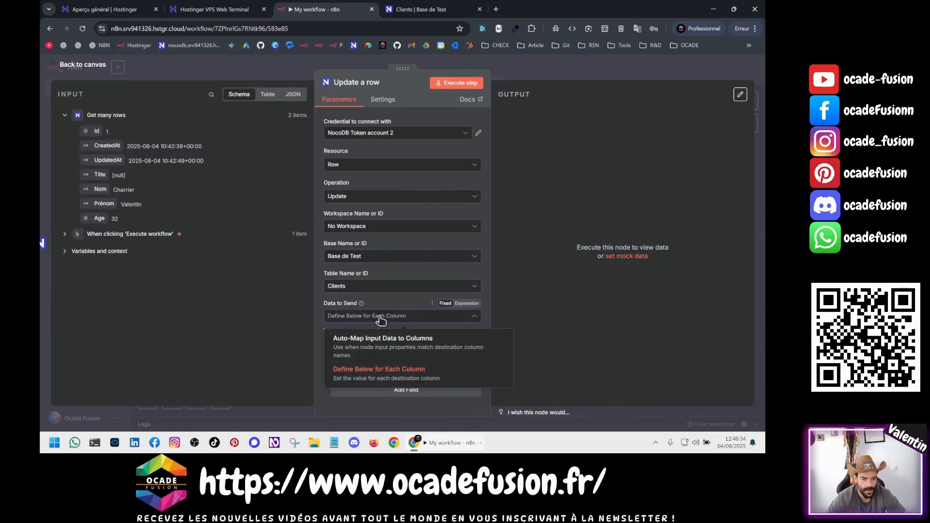
left_click(363, 348)
scroll(347, 349, "down", 1)
left_click(333, 392)
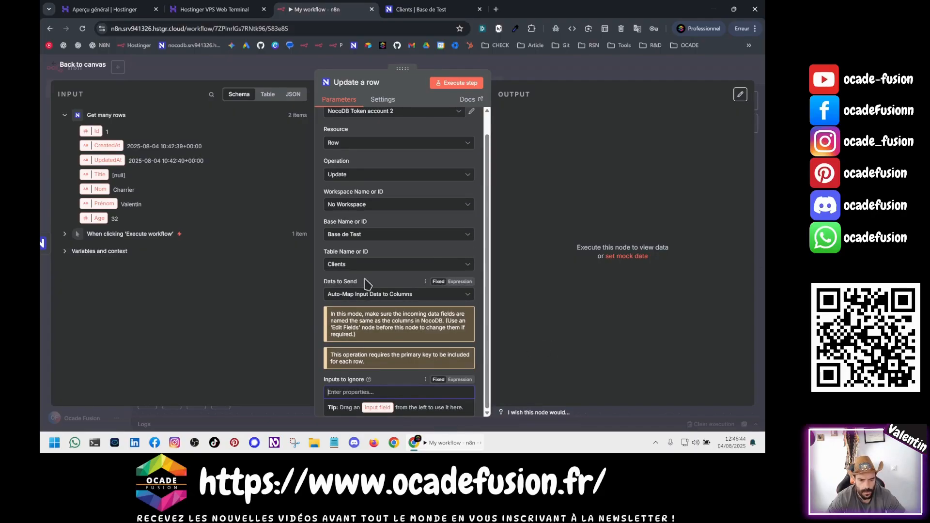
left_click(327, 394)
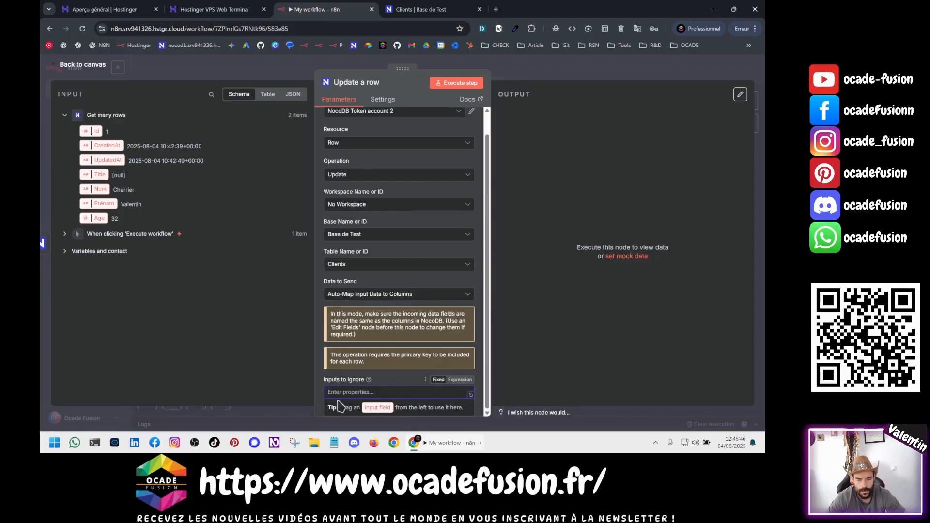
left_click_drag(96, 131, 447, 385)
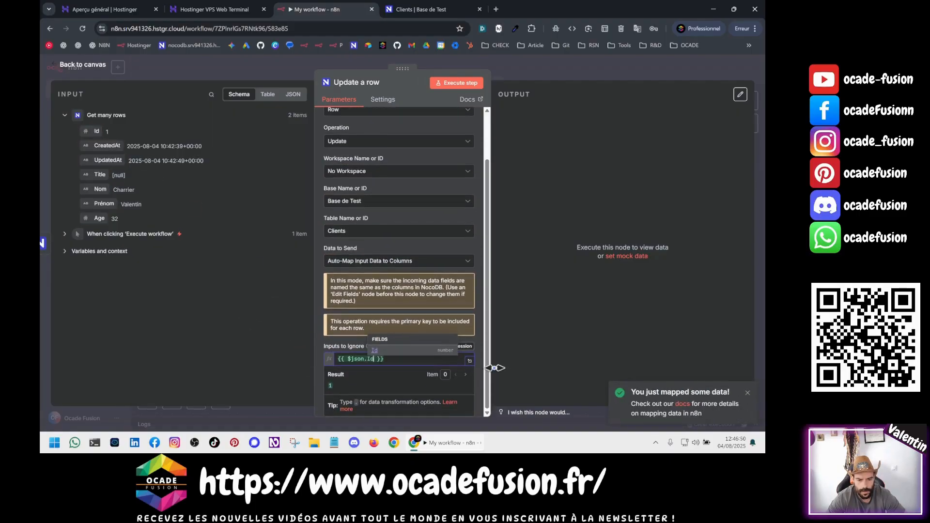
left_click(251, 374)
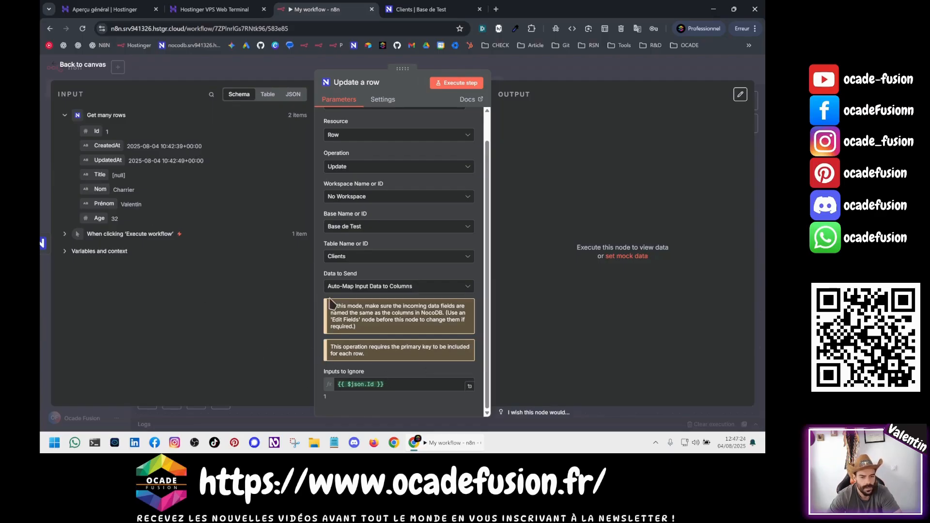
Review the auto-mapping settings and try to execute the Update a row node.
left_click(339, 286)
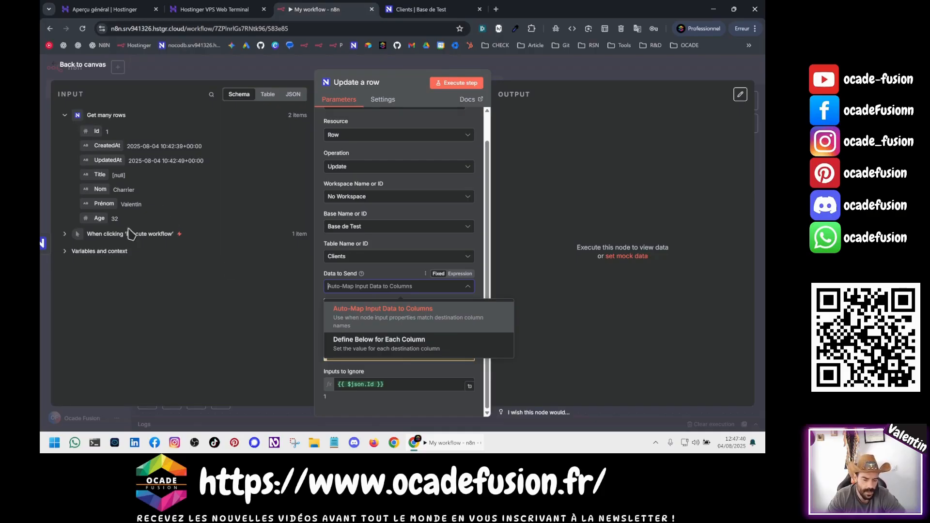
left_click(297, 400)
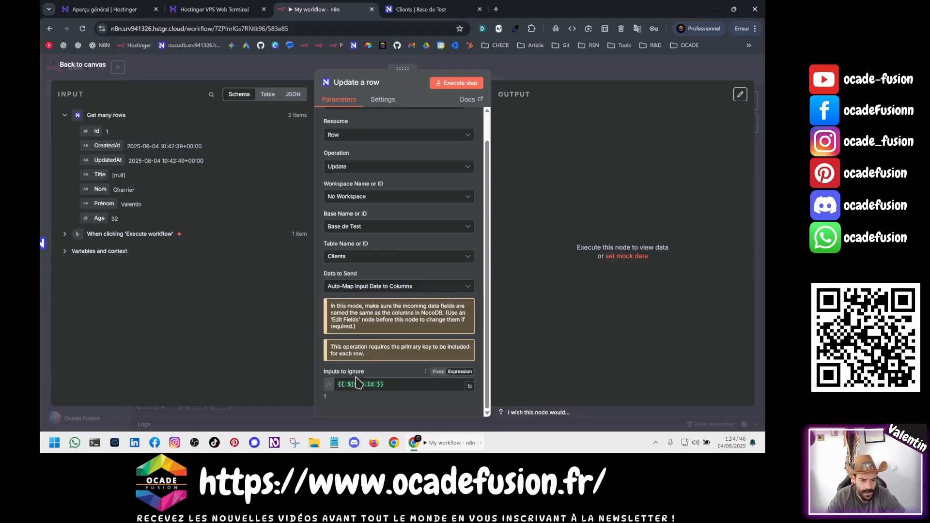
scroll(367, 398, "up", 2)
scroll(368, 412, "down", 2)
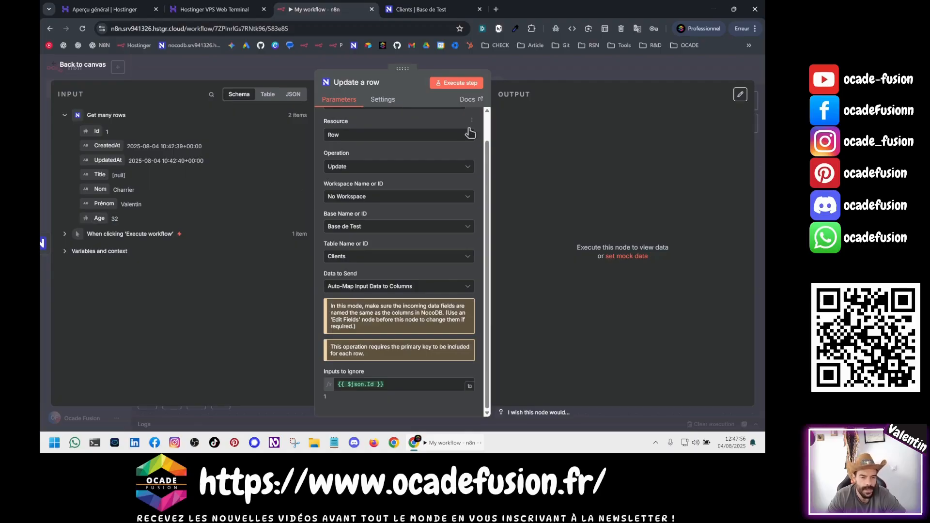
left_click(460, 83)
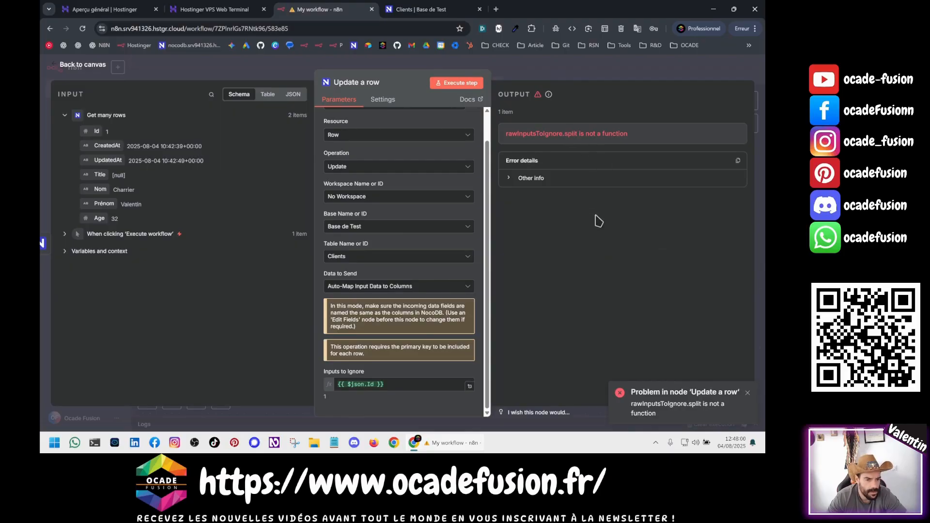
Set Data to Send to Define Below for Each Column and add a field named Id with the value {{ $json.Id }}.
left_click(342, 286)
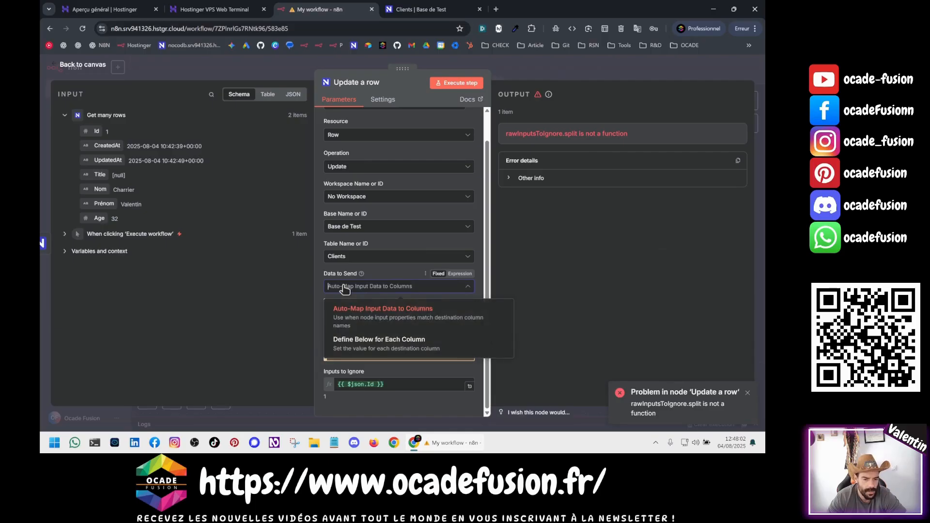
left_click(350, 347)
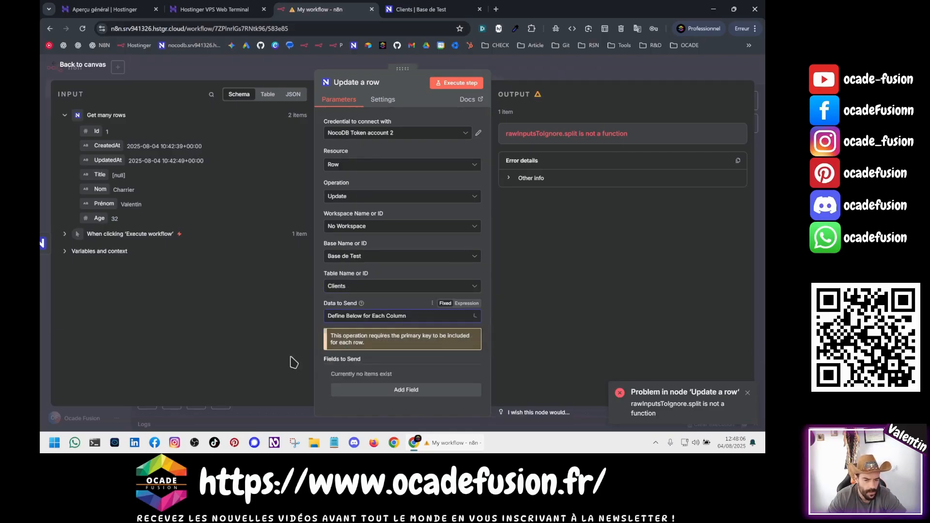
left_click(347, 392)
left_click(350, 300)
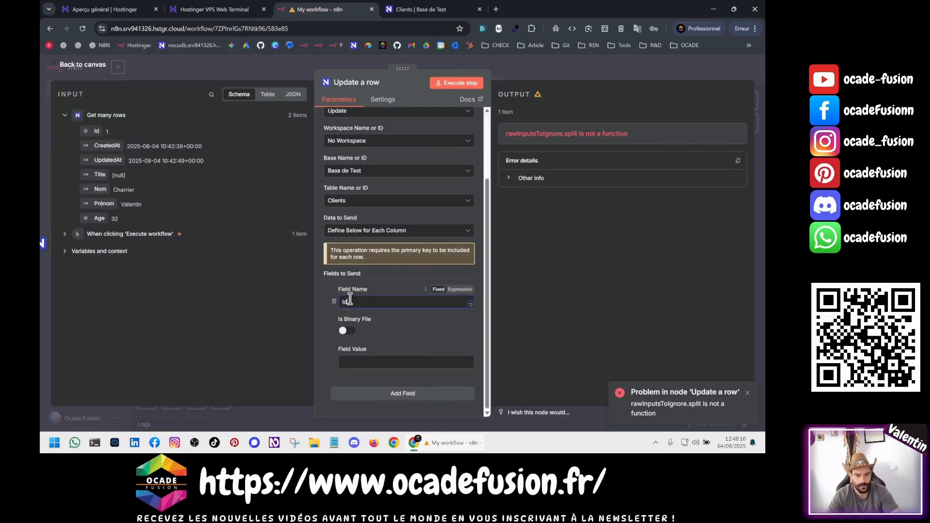
left_click_drag(96, 130, 359, 364)
left_click(310, 364)
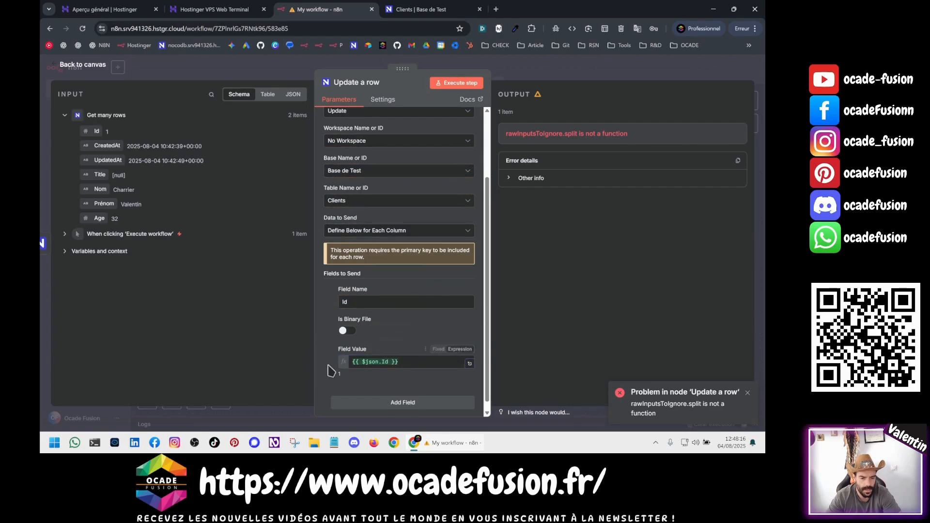
Add a field named Nom with the replacement surname as its value and execute the Update a row node.
left_click(353, 394)
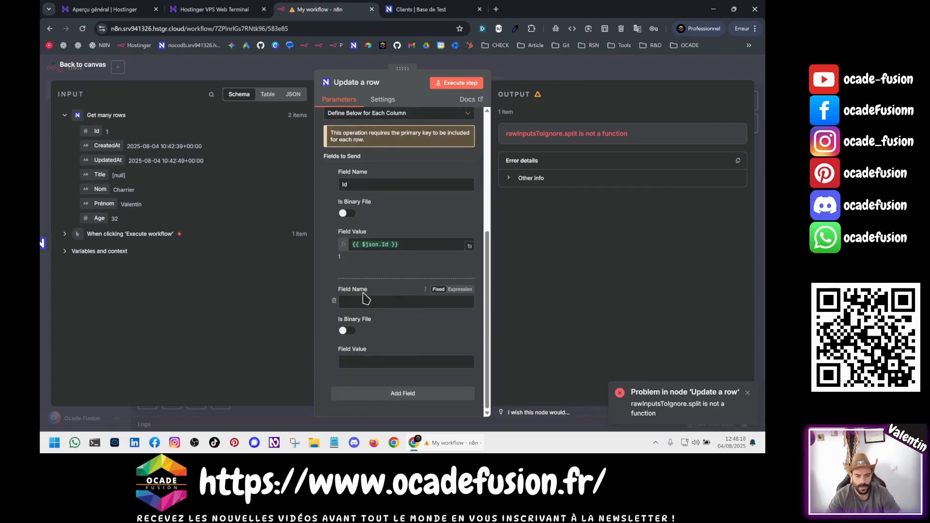
left_click(393, 308)
type("Nom")
left_click(354, 362)
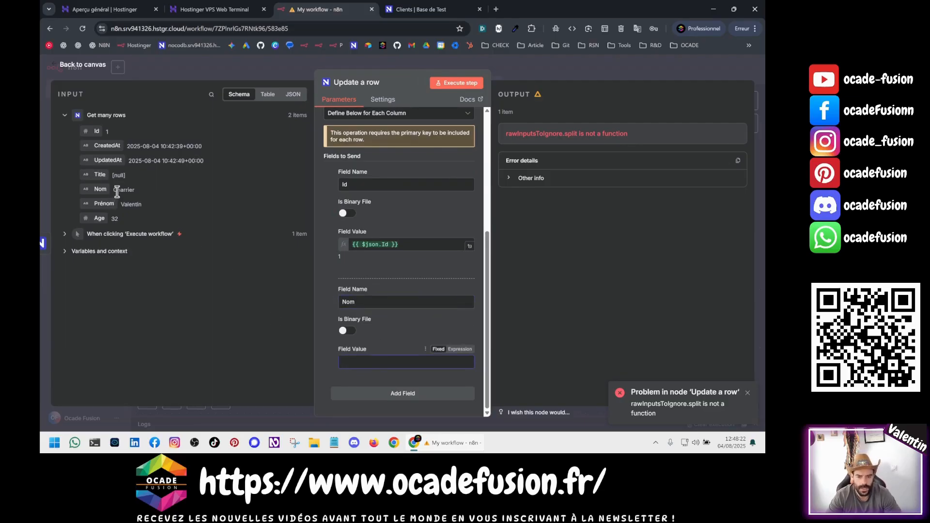
type("Dupont")
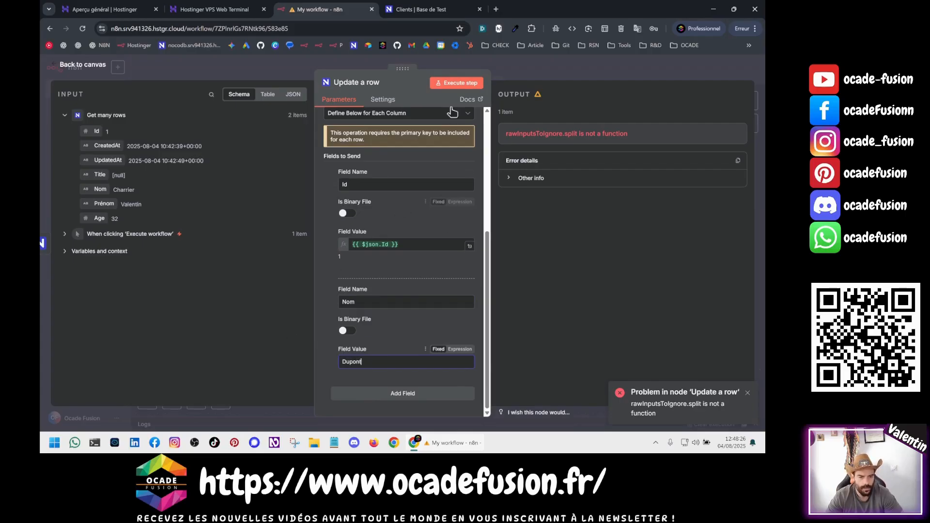
left_click(463, 85)
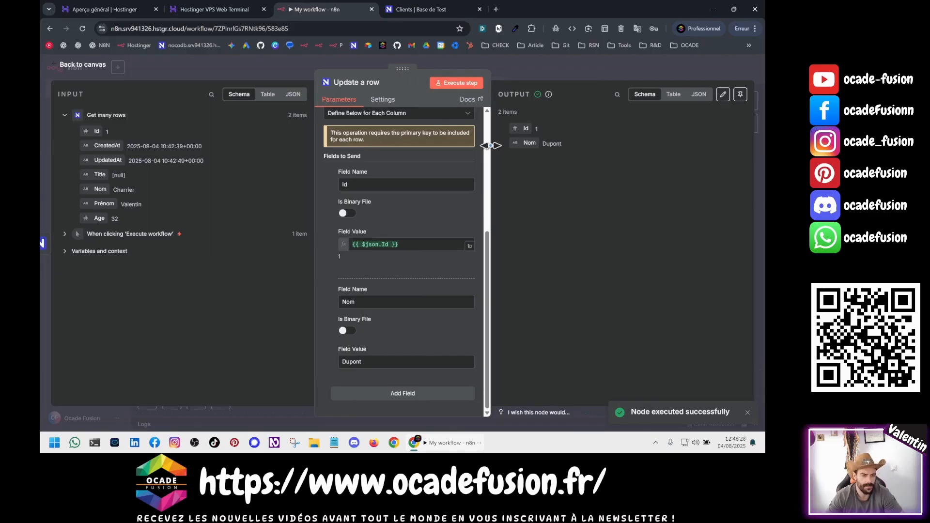
Reload the Clients table in NocoDB to check the Nom column, and compare it with the Update a row node in n8n.
left_click(414, 10)
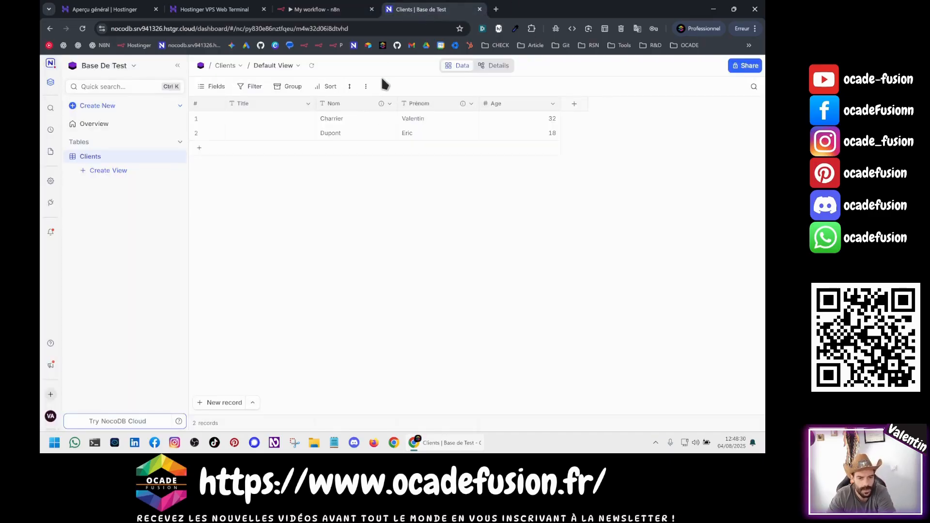
left_click(82, 29)
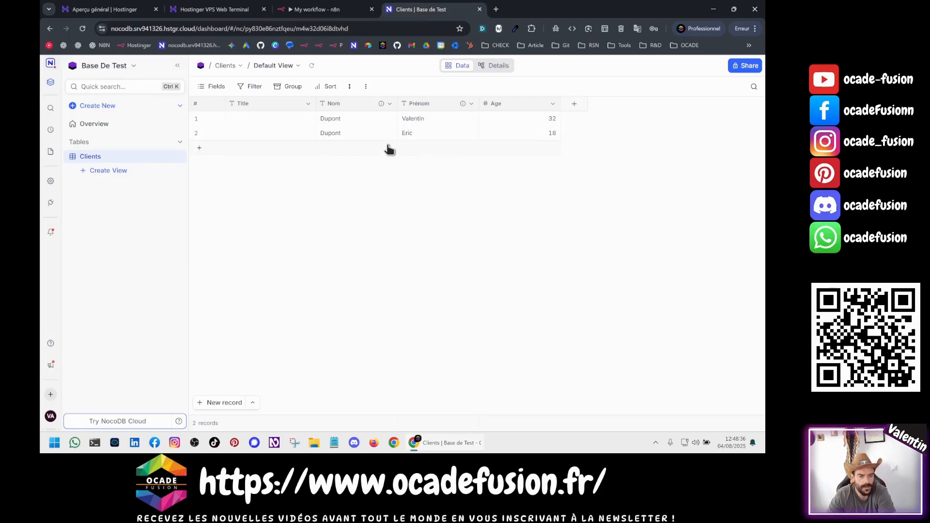
left_click(293, 10)
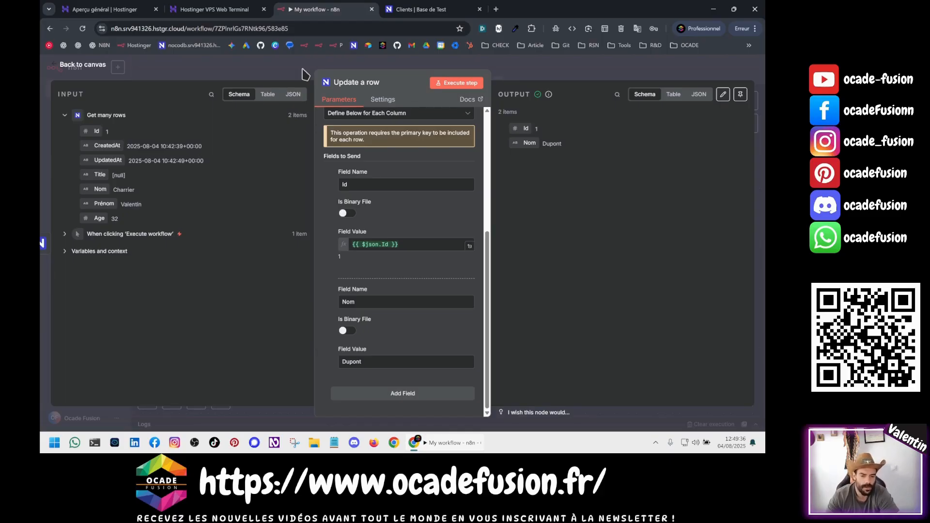
left_click_drag(370, 183, 329, 187)
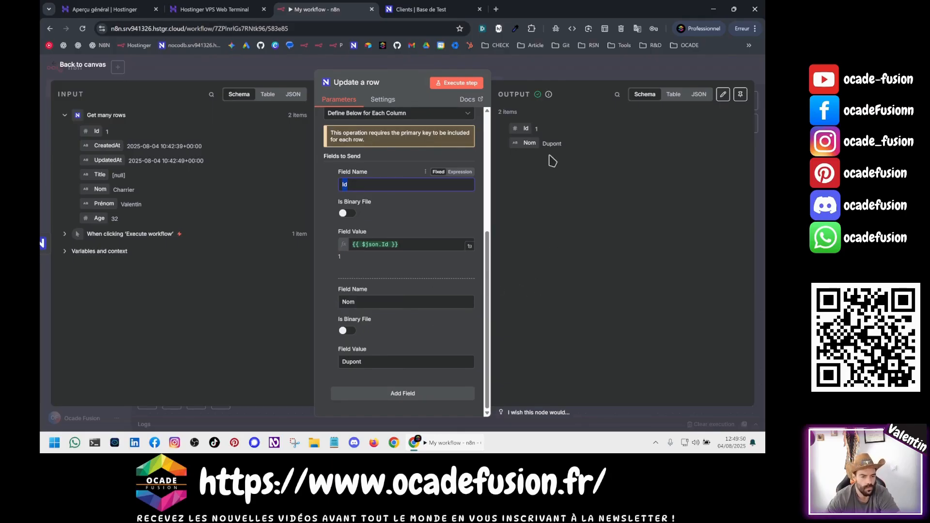
left_click(525, 75)
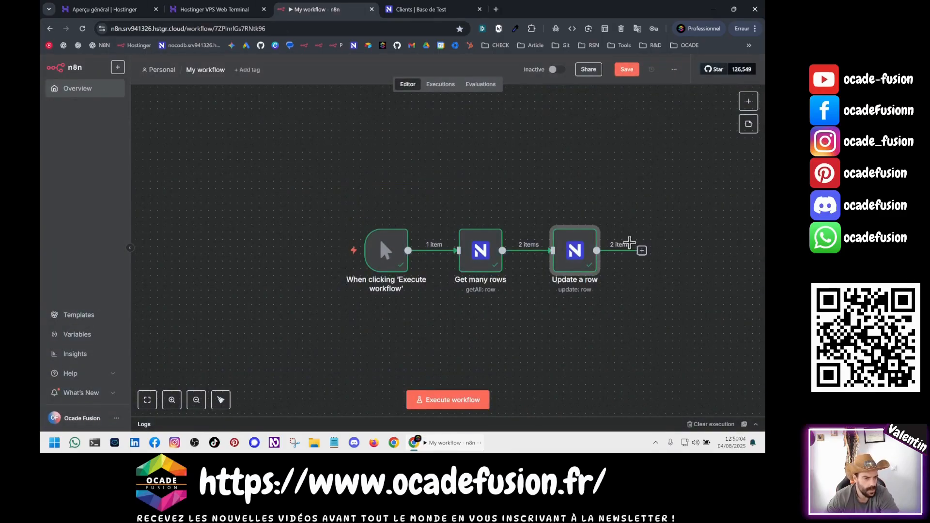
Add a NocoDB Get a row node after the Update a row node.
left_click(641, 250)
type("noco")
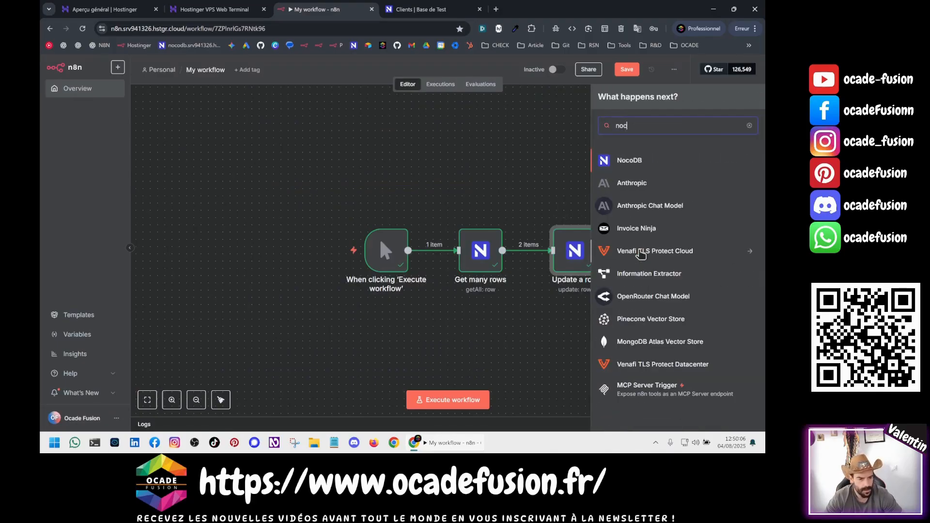
left_click(626, 162)
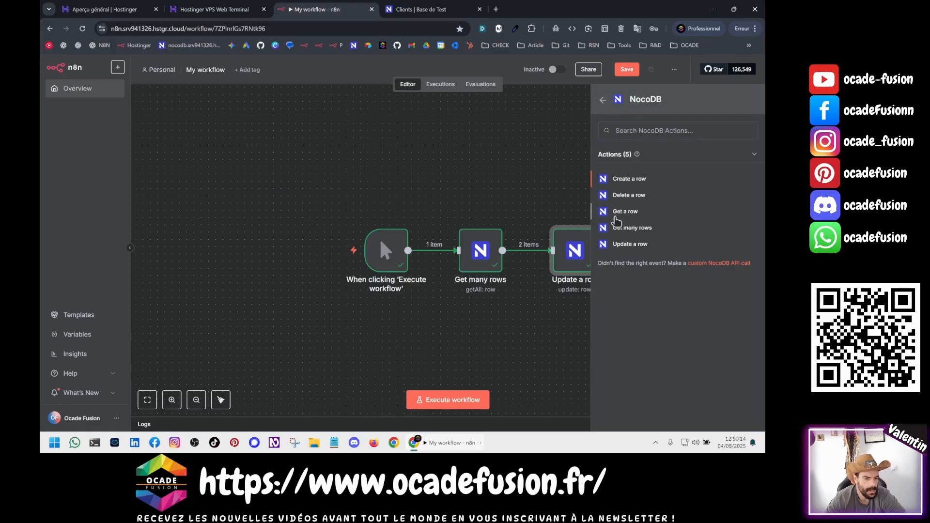
left_click(626, 211)
Set the Get a row node's base to Base de Test and its table to Clients.
left_click(342, 227)
left_click(349, 248)
left_click(349, 256)
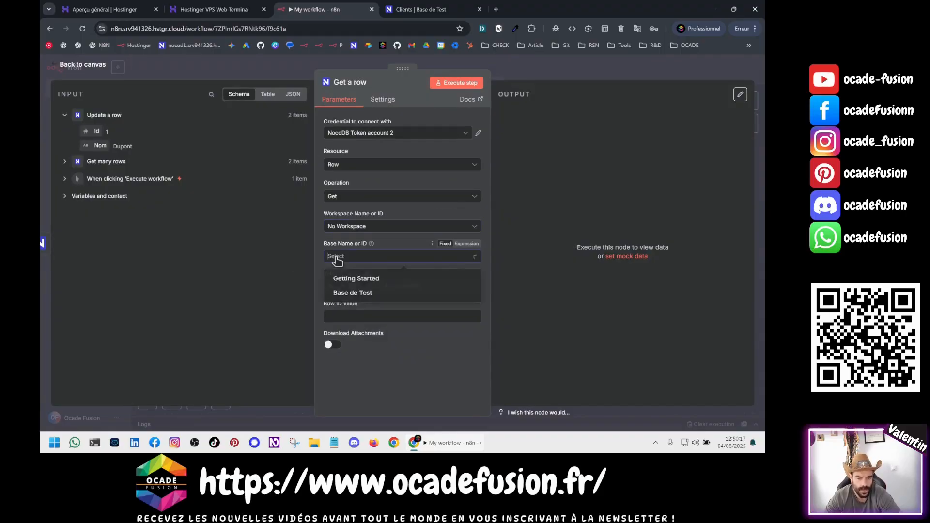
left_click(342, 294)
left_click(341, 289)
left_click(351, 309)
Set the Row ID Value to 2, execute the Get a row node and return to the canvas.
left_click(339, 317)
type("2")
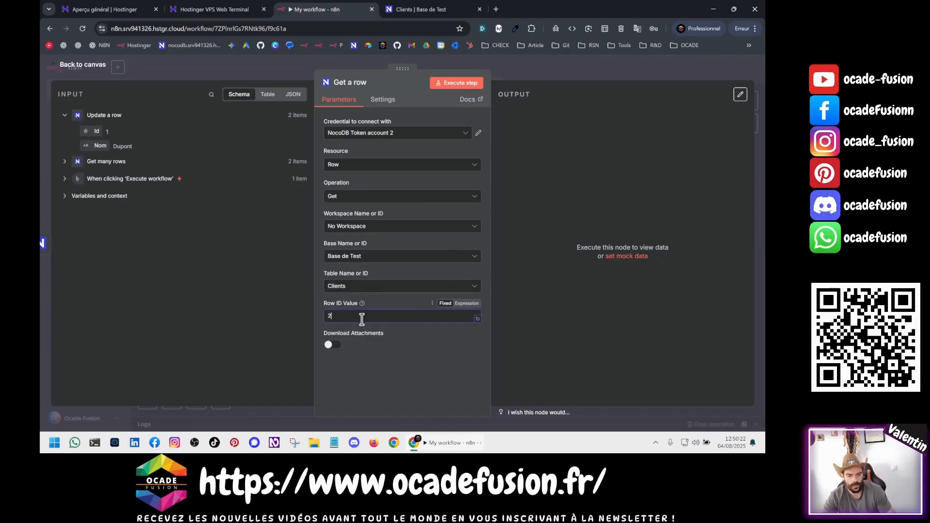
left_click(455, 84)
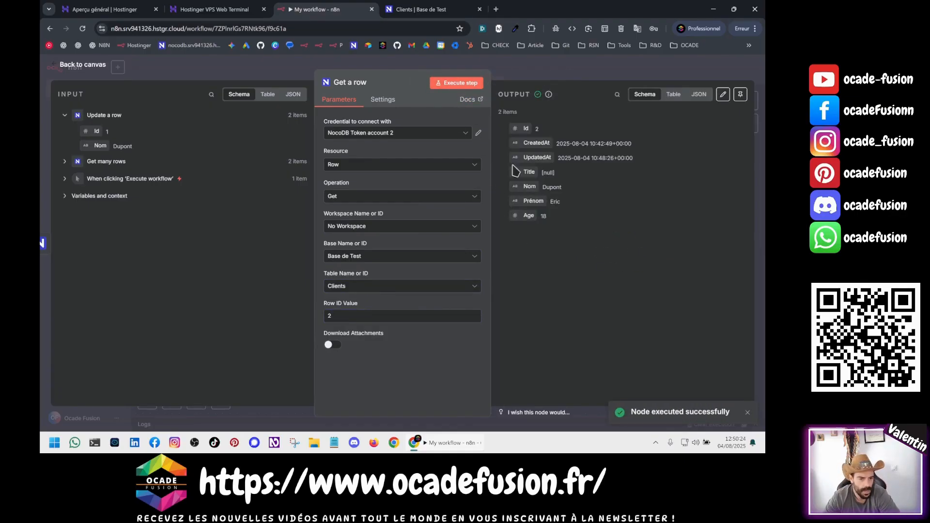
left_click(541, 76)
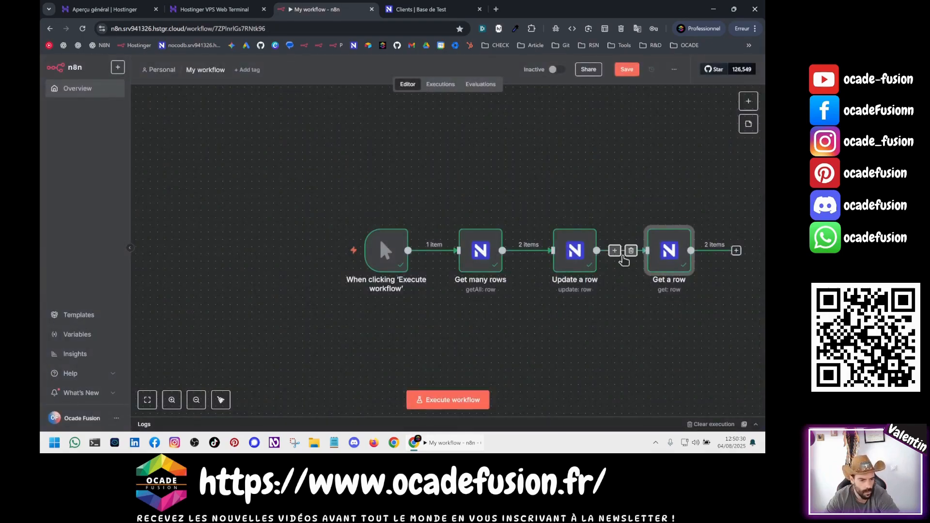
Add a NocoDB Delete a row node after the Get a row node.
left_click_drag(449, 316, 391, 311)
left_click(511, 245)
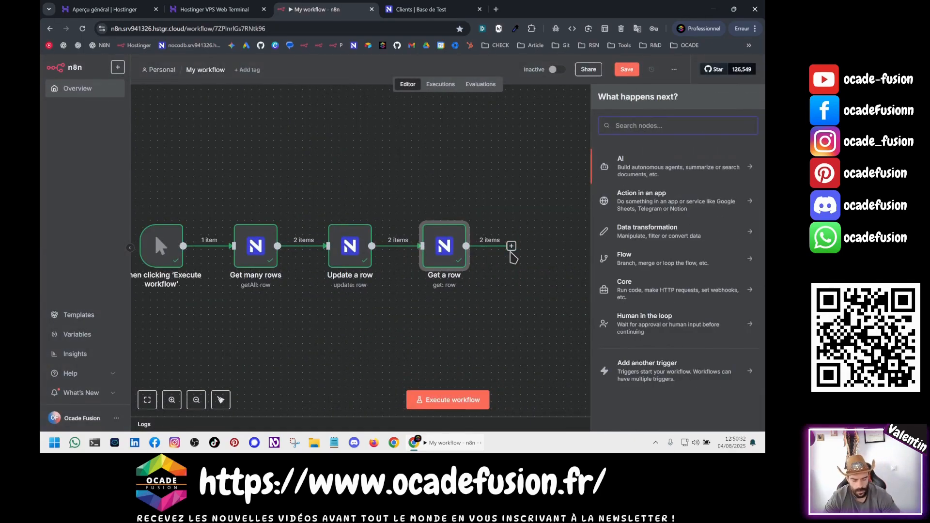
type("noco")
left_click(616, 165)
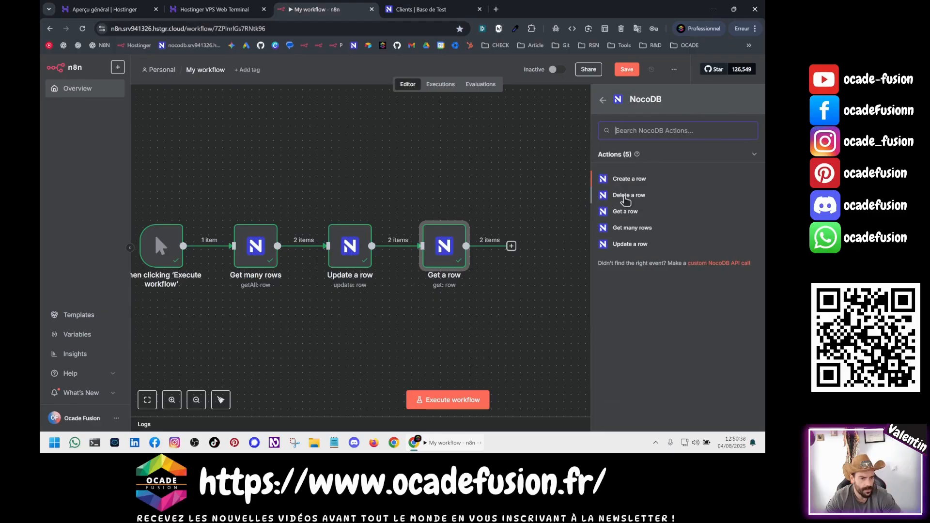
left_click(625, 195)
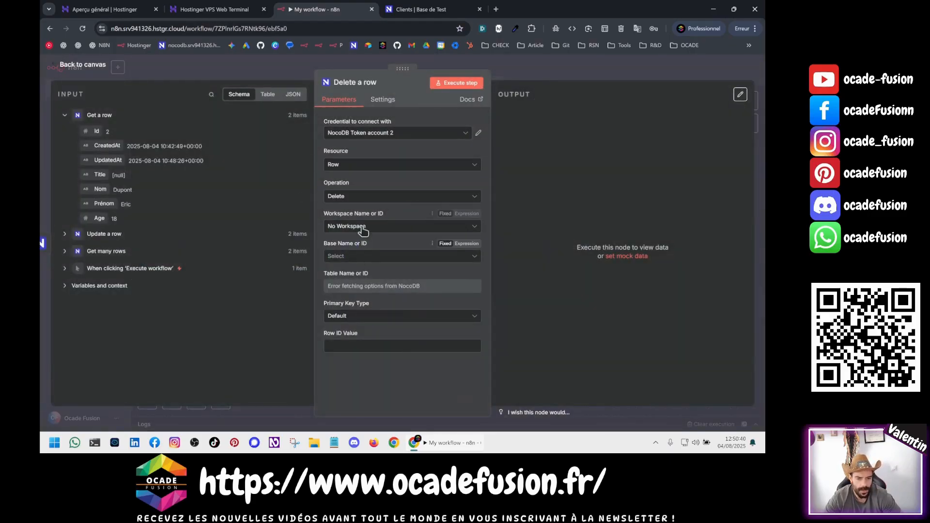
Set the Delete a row node's base to Base de Test and its table to Clients.
left_click(364, 232)
left_click(361, 234)
left_click(352, 258)
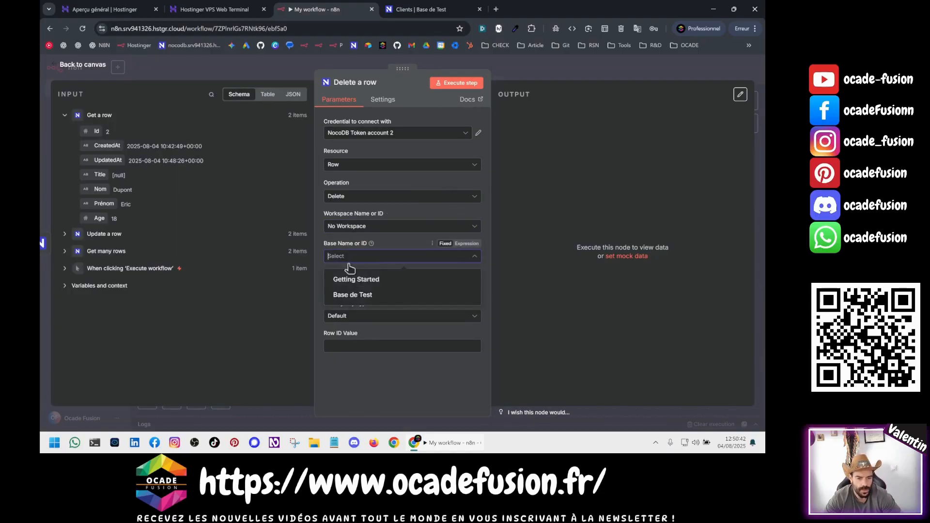
left_click(353, 294)
left_click(352, 288)
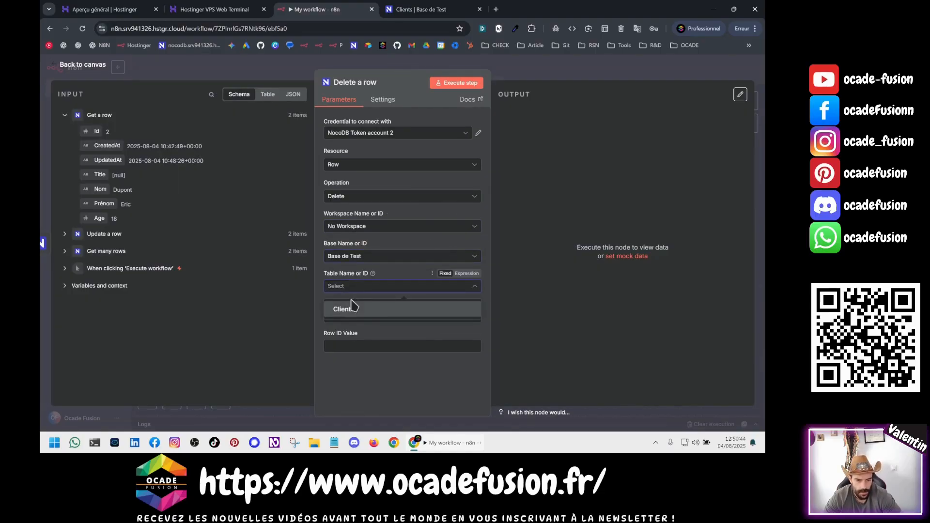
left_click(353, 308)
Try to map the incoming Id into the Delete a row node's Row ID Value and go back to the canvas.
left_click(340, 348)
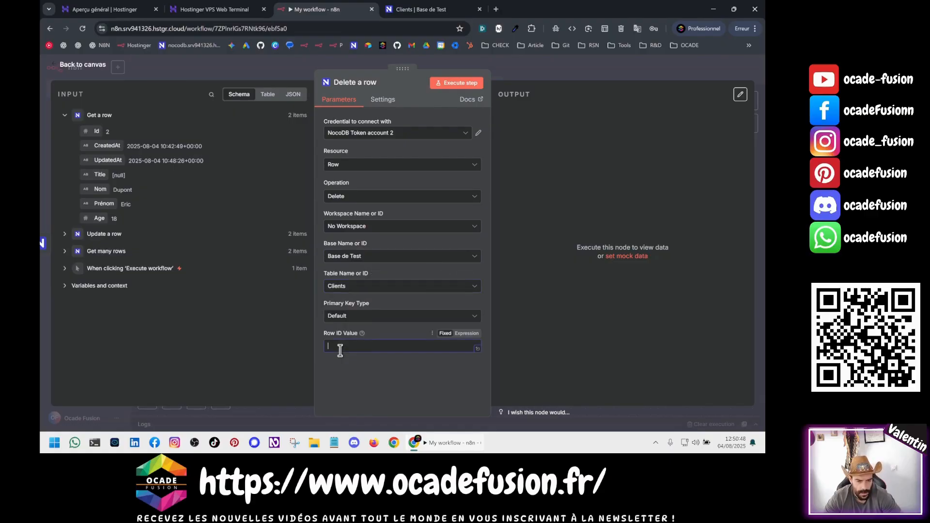
left_click_drag(93, 131, 239, 313)
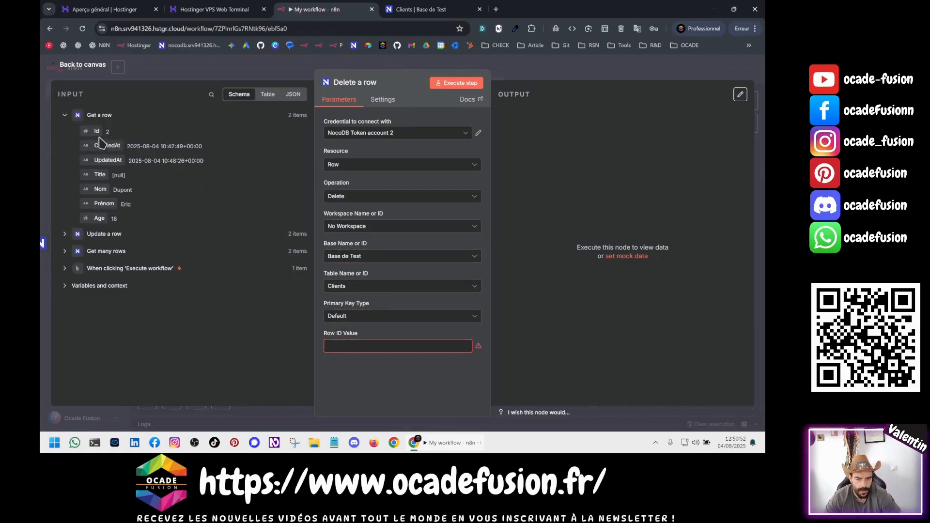
left_click(557, 74)
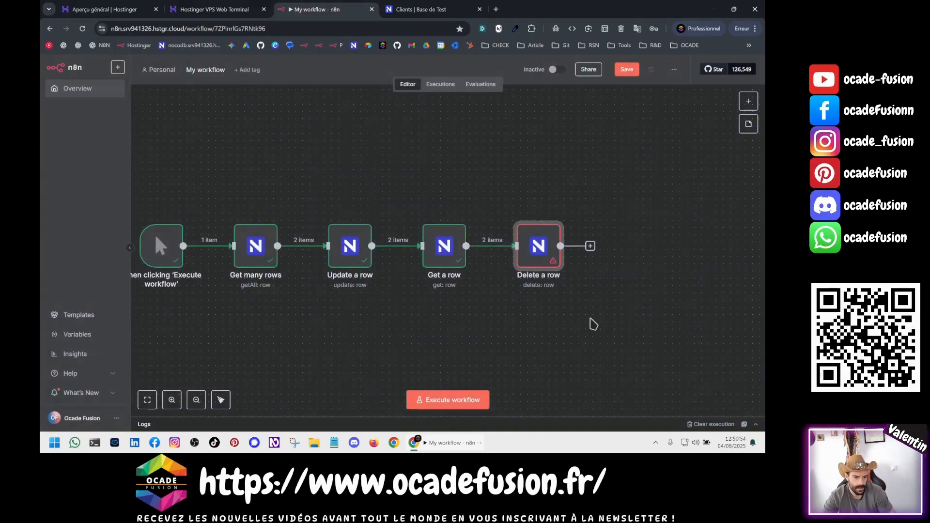
left_click(481, 308)
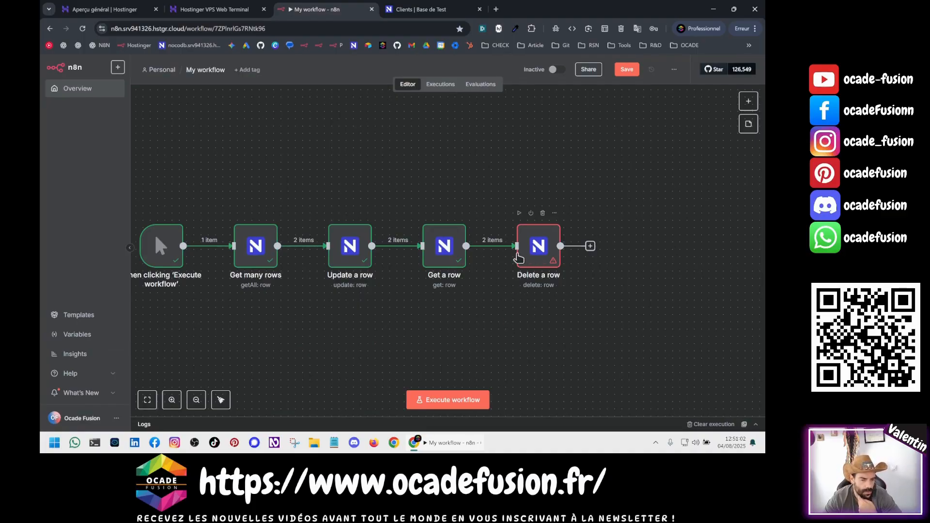
Turn on Execute Once for the Delete a row node and go back to its parameters.
double_click(533, 250)
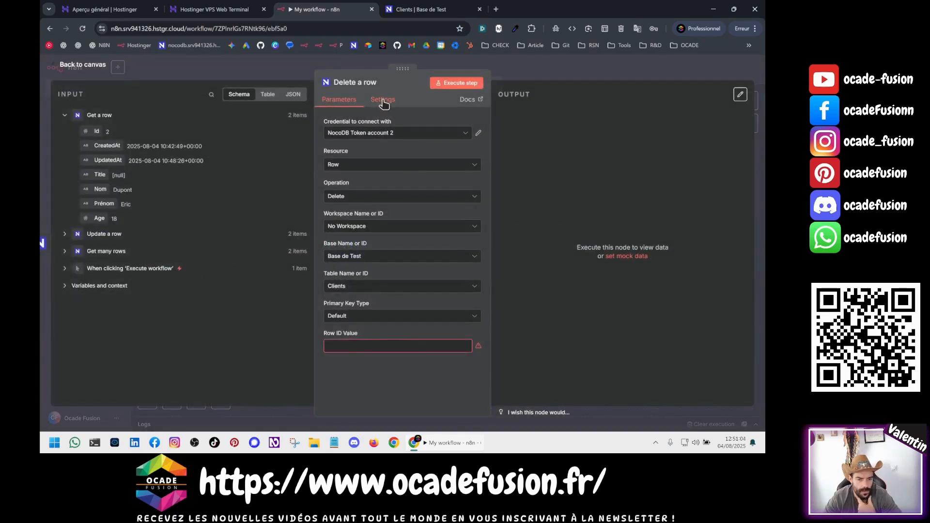
left_click(383, 99)
left_click(330, 197)
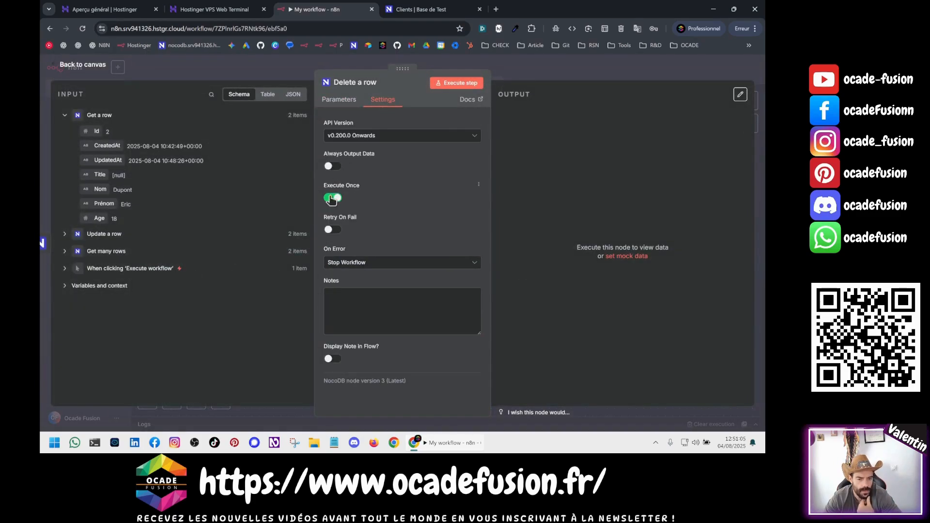
left_click(339, 100)
Set the Row ID Value to {{ $json.Id }} from the Get a row input and execute the Delete a row node.
left_click(368, 345)
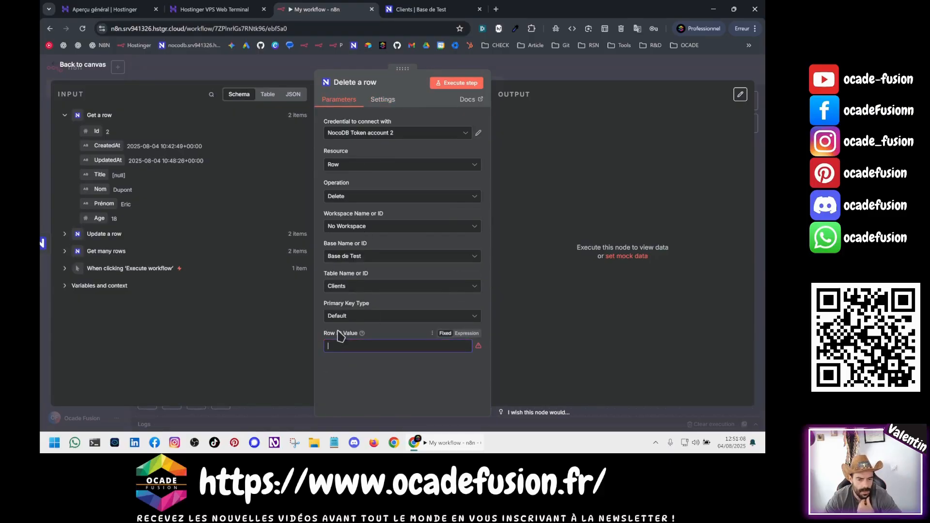
left_click_drag(102, 130, 339, 346)
left_click(456, 83)
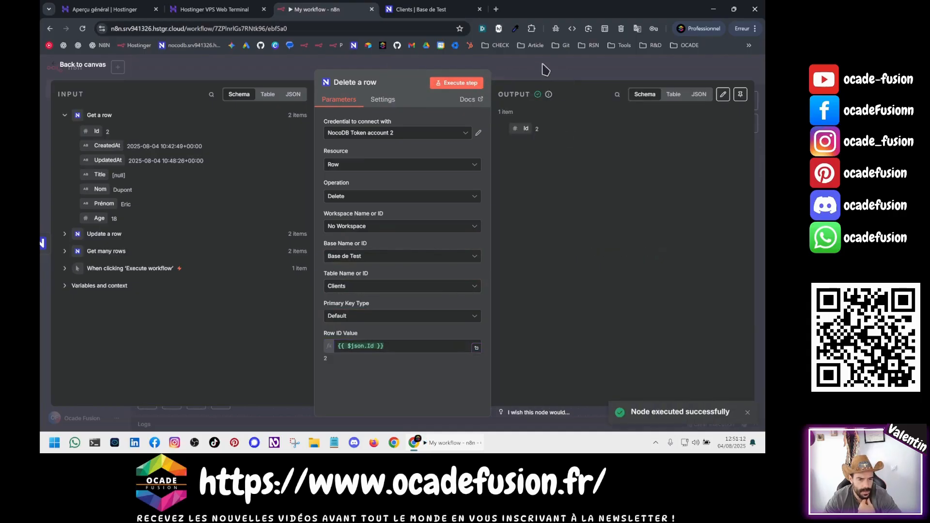
key("Escape")
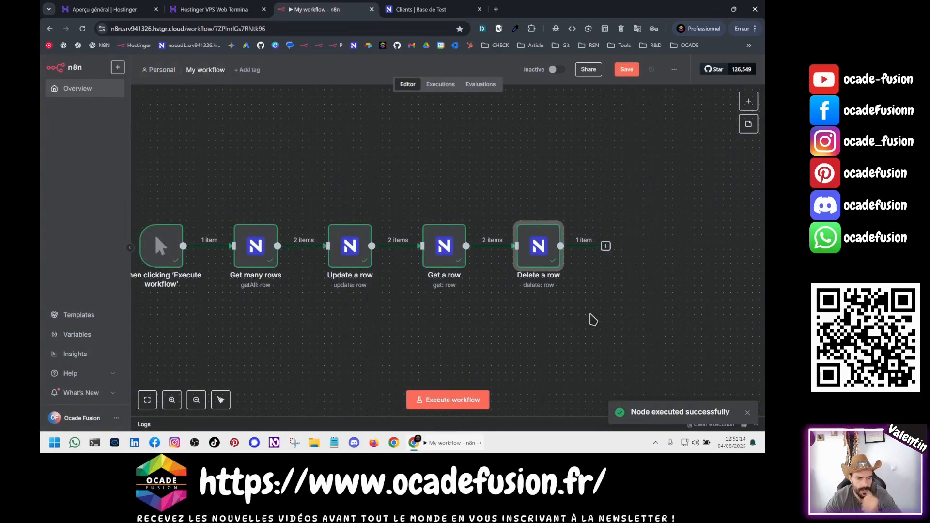
Reload the Clients table in NocoDB to check the row deletion, and return to the n8n workflow.
left_click(398, 10)
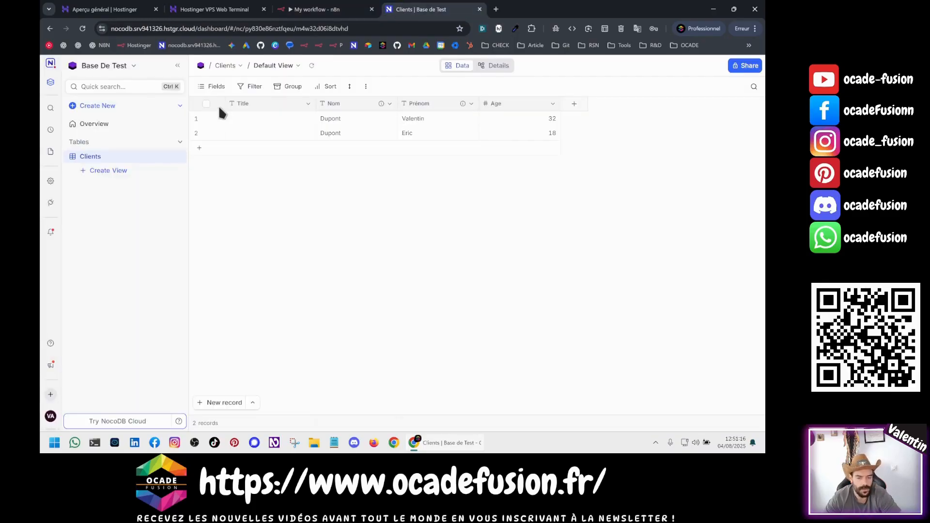
left_click(83, 29)
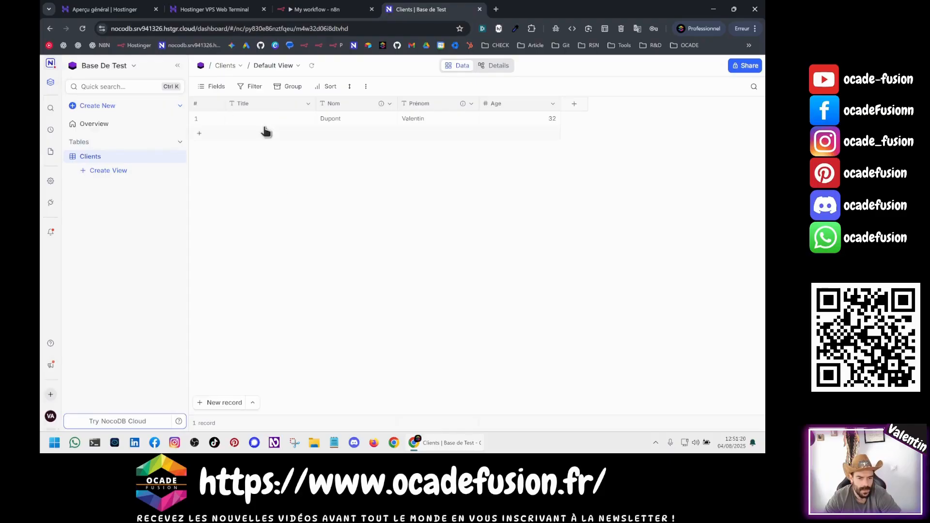
left_click(303, 11)
Add a NocoDB Create a row node after the Delete a row node.
left_click(606, 247)
type("noco")
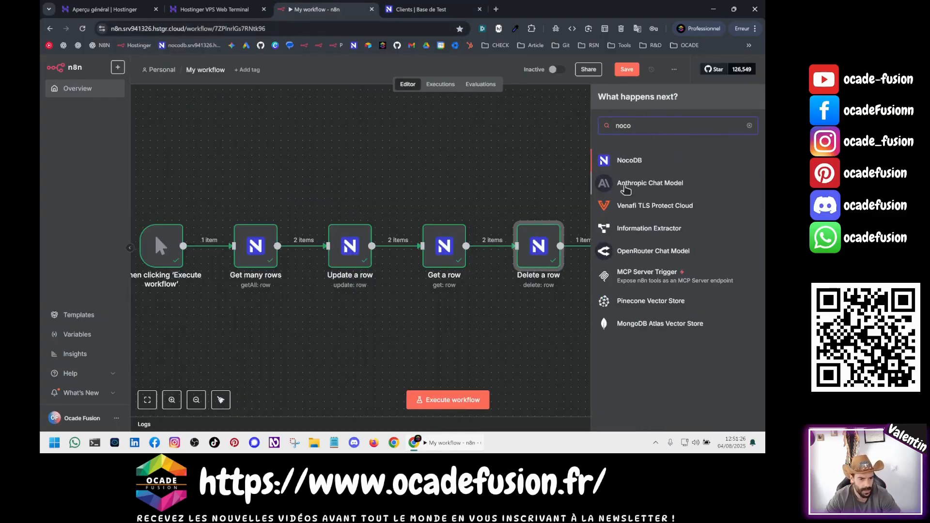
left_click(625, 160)
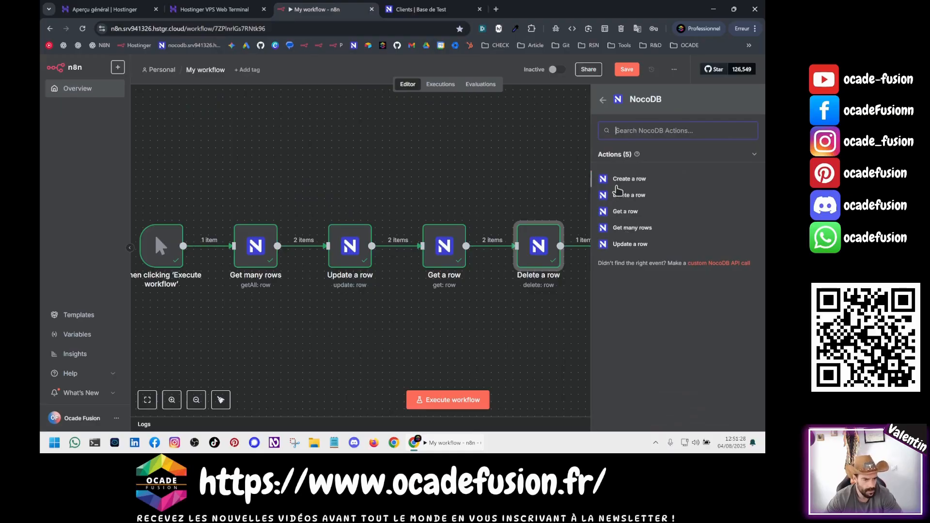
left_click(619, 180)
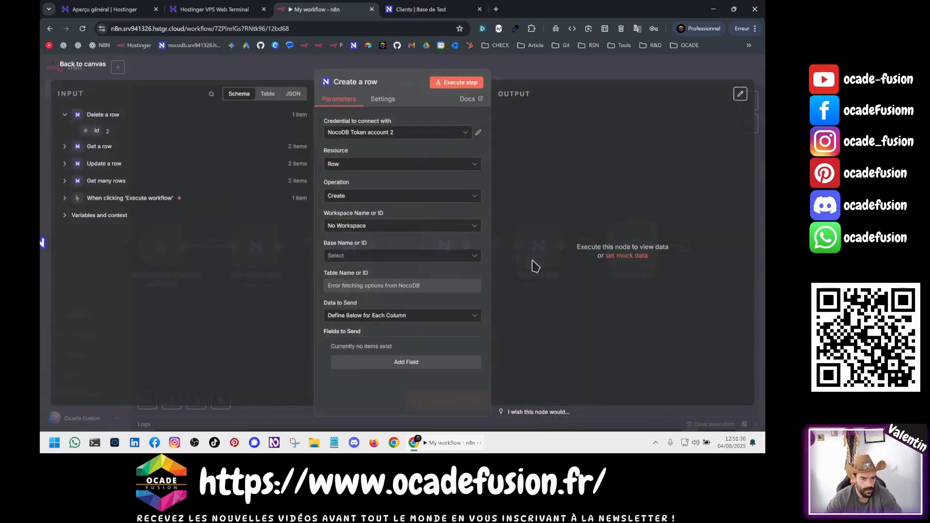
Set the Create a row node's base to Base de Test and its table to Clients, and add a blank field to send.
left_click(345, 257)
left_click(341, 292)
left_click(350, 287)
left_click(346, 310)
left_click(357, 364)
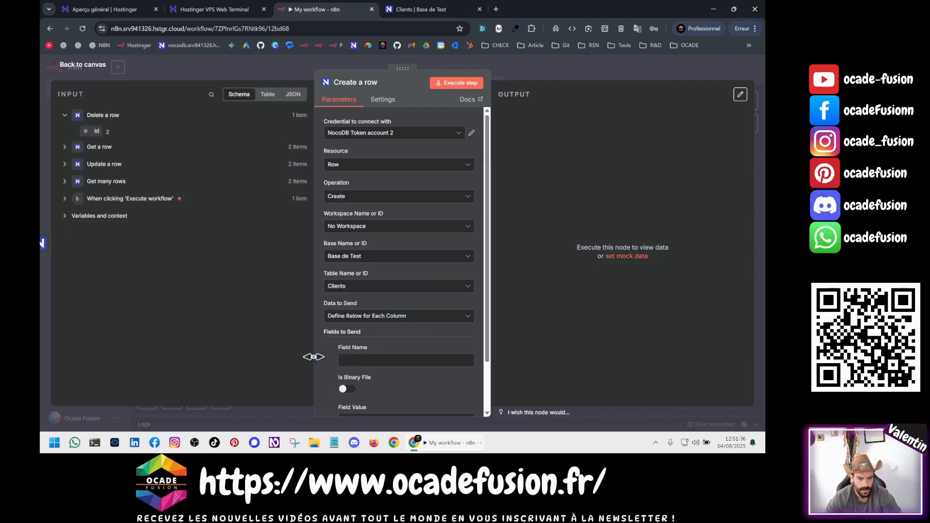
Define the Create a row node's first field as Nom, with the client's last name as its value.
scroll(357, 327, "down", 1)
left_click(351, 303)
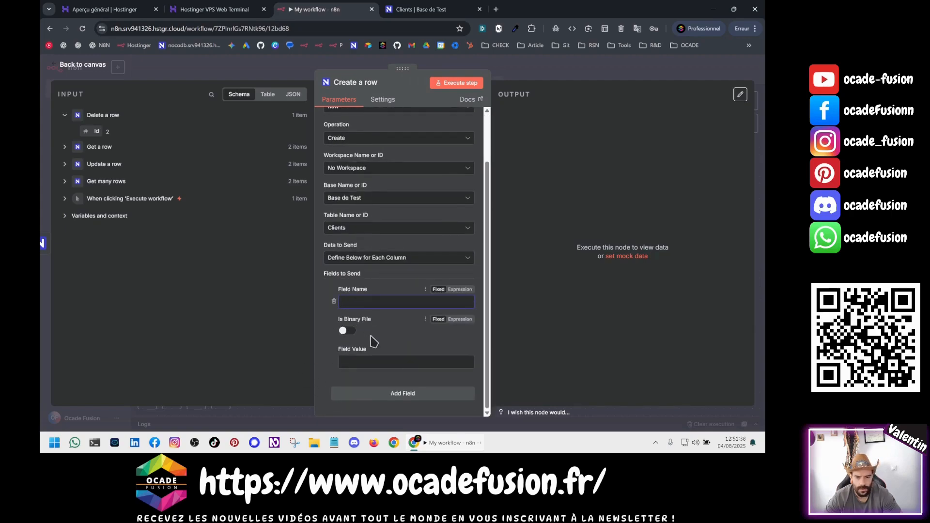
type("Nom")
left_click(354, 362)
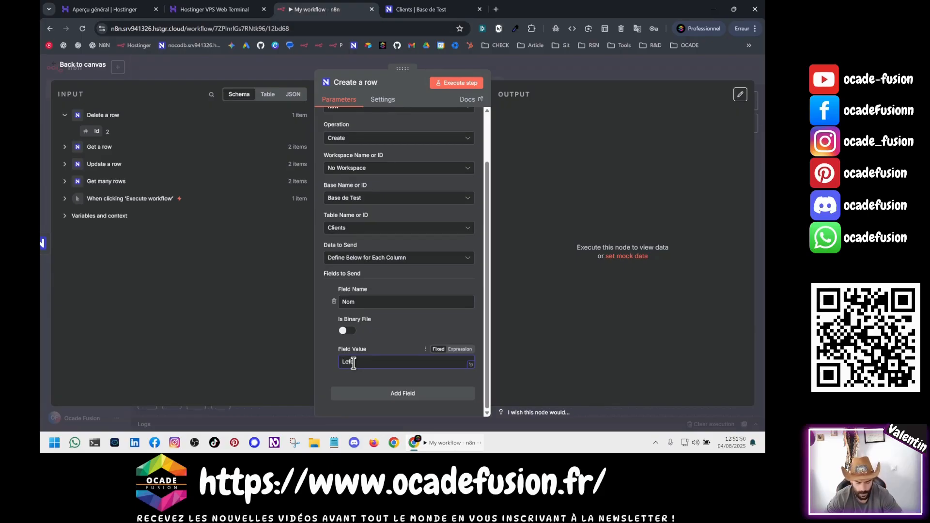
Add a second field to send named Prénom, with the client's first name as its value.
left_click(356, 393)
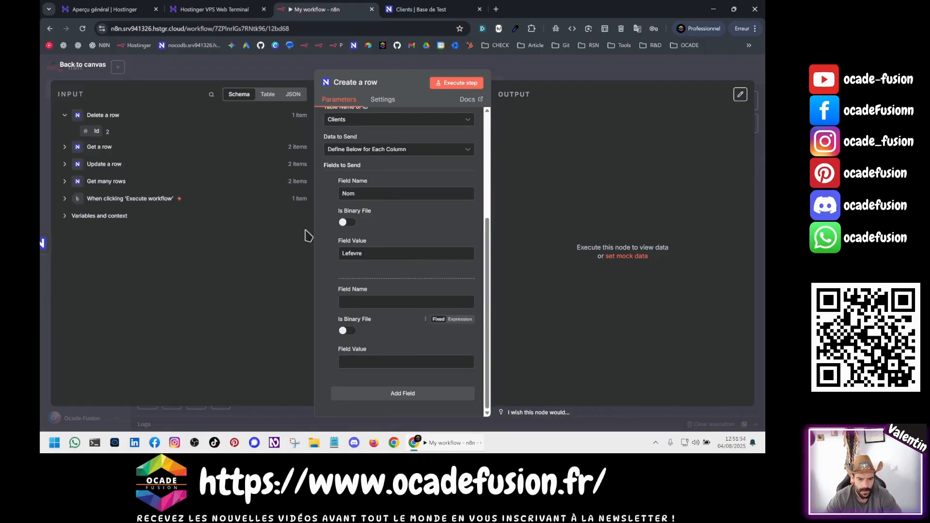
left_click(354, 302)
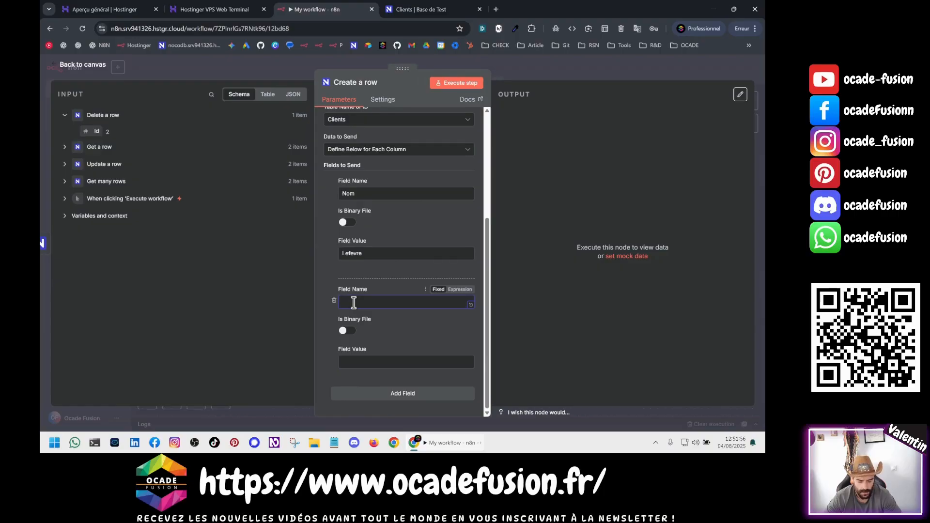
left_click(64, 146)
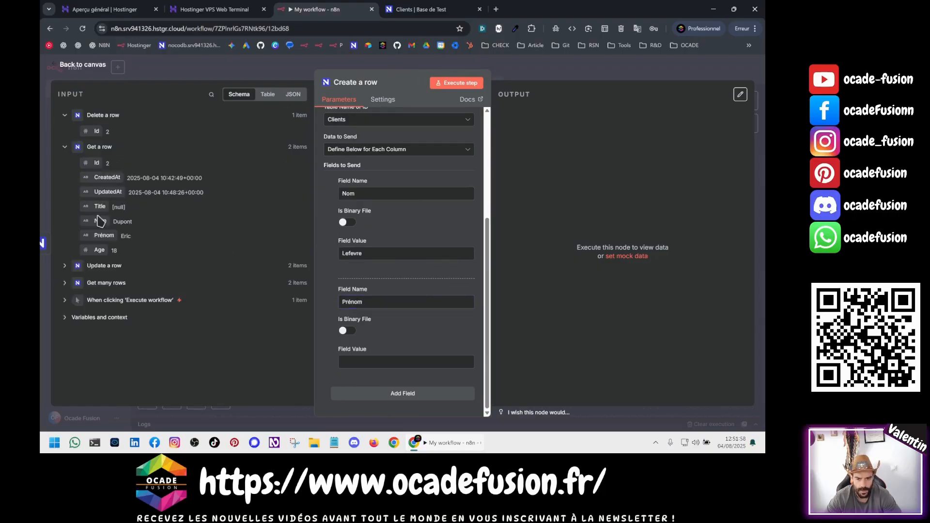
left_click(378, 365)
type("Marie")
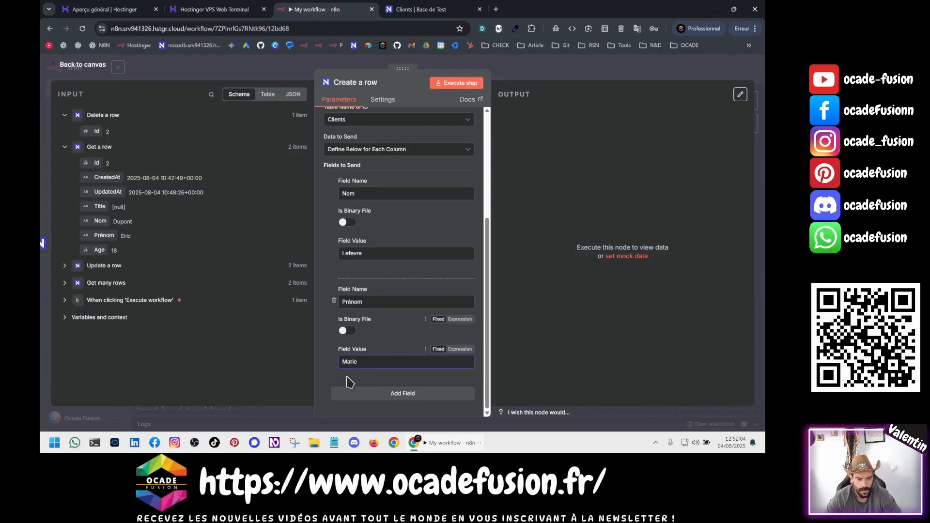
Add a third field to send named Age with the value 25, execute the Create a row node and return to the canvas.
left_click(345, 396)
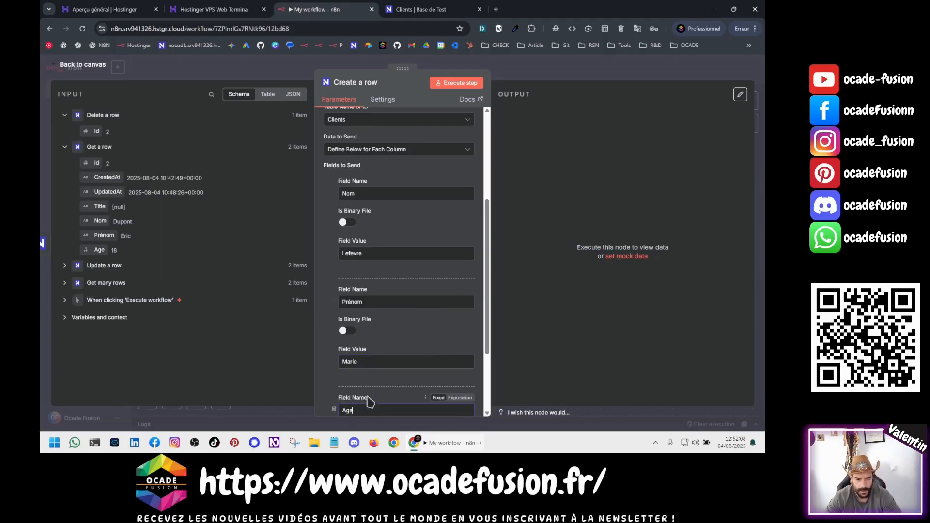
type("Age")
scroll(367, 383, "down", 2)
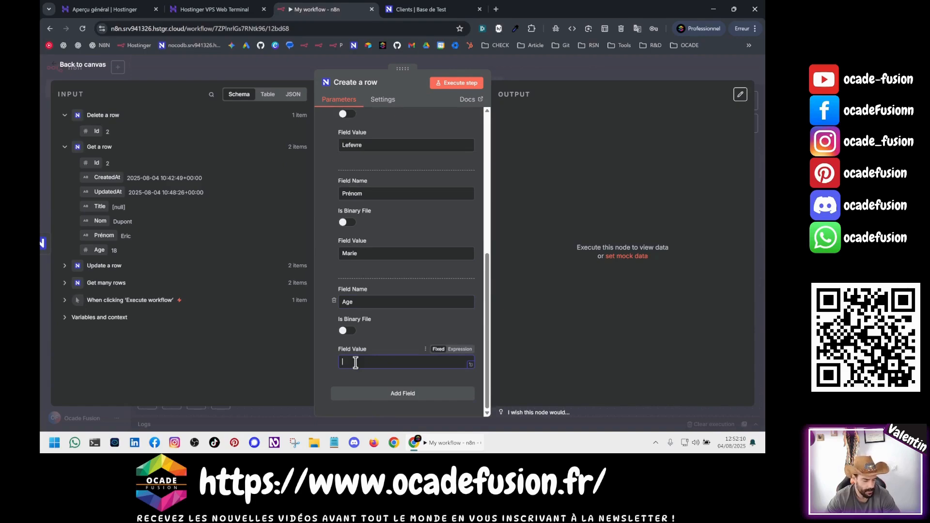
left_click(463, 83)
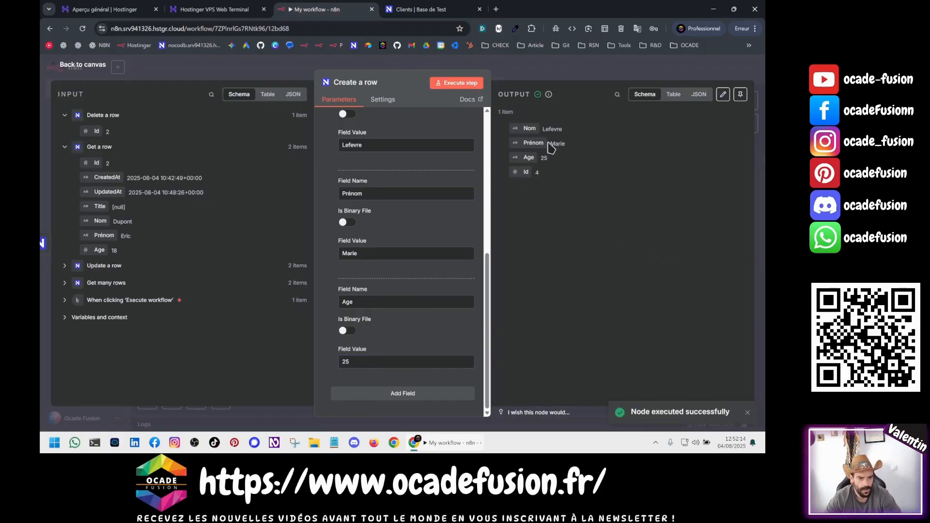
left_click(531, 76)
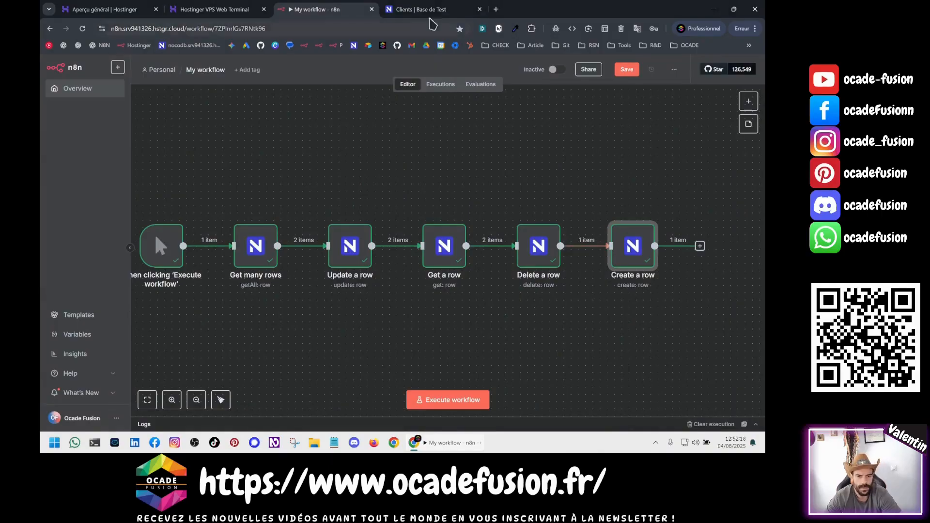
Reload the Clients table in NocoDB to check the row creation, and return to the n8n workflow.
key("ctrl+Tab")
left_click(82, 29)
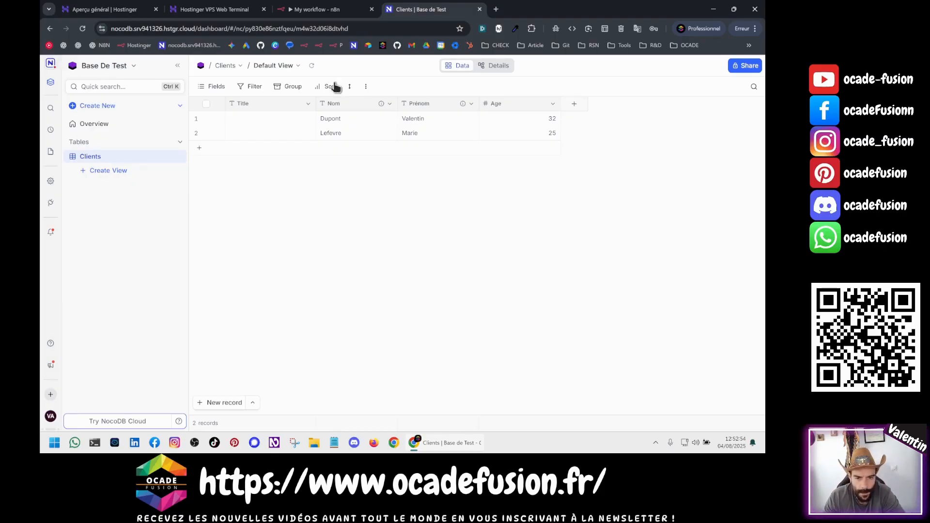
left_click(319, 10)
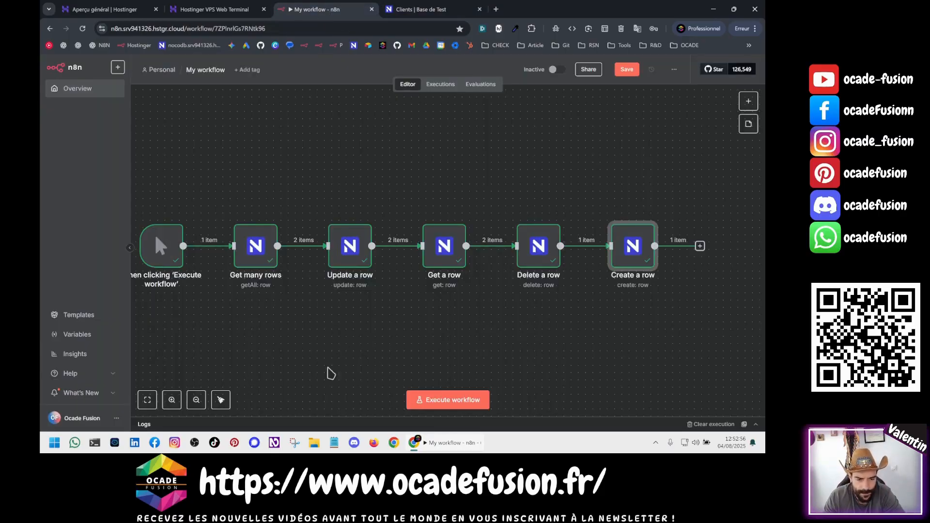